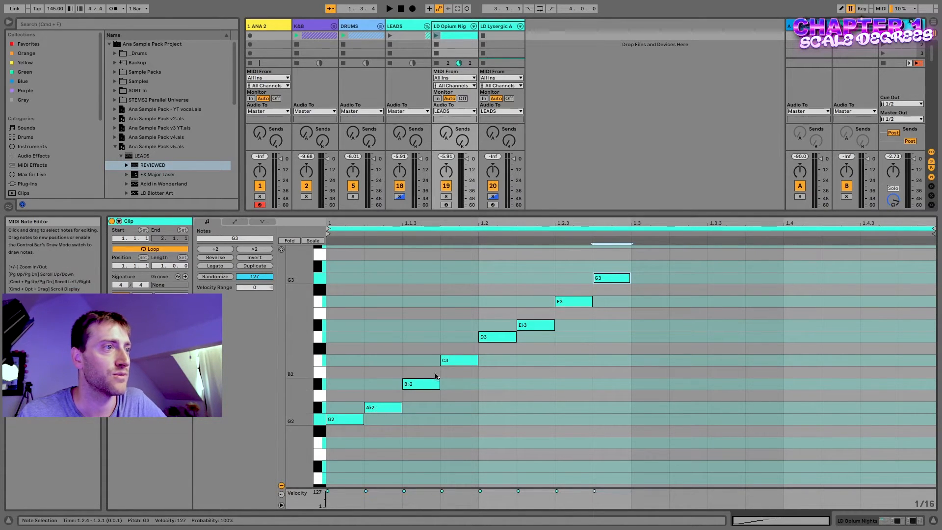
# Step: Lower the D3 note of the scale by semitones to A♭2
pyautogui.click(495, 337)
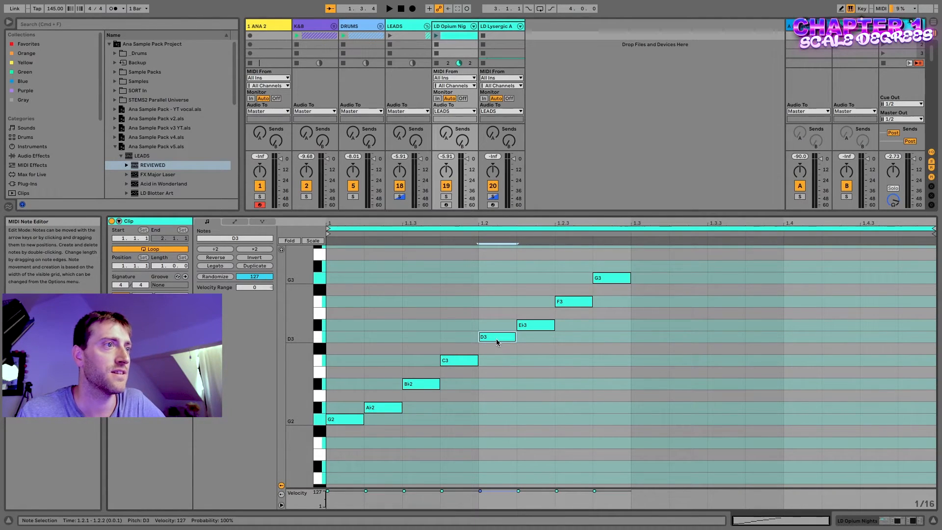
pyautogui.press('Down')
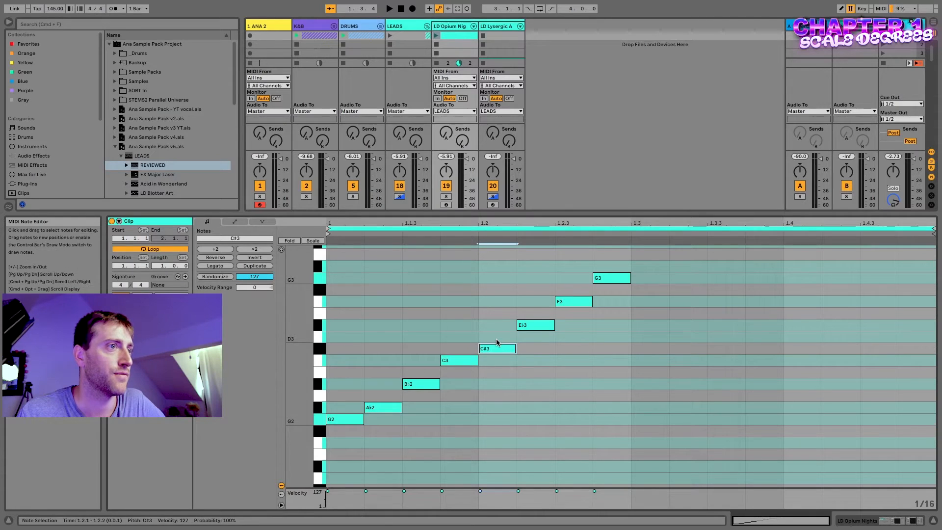
pyautogui.press('Down')
pyautogui.press('Down')
pyautogui.press('Down')
pyautogui.press('Down')
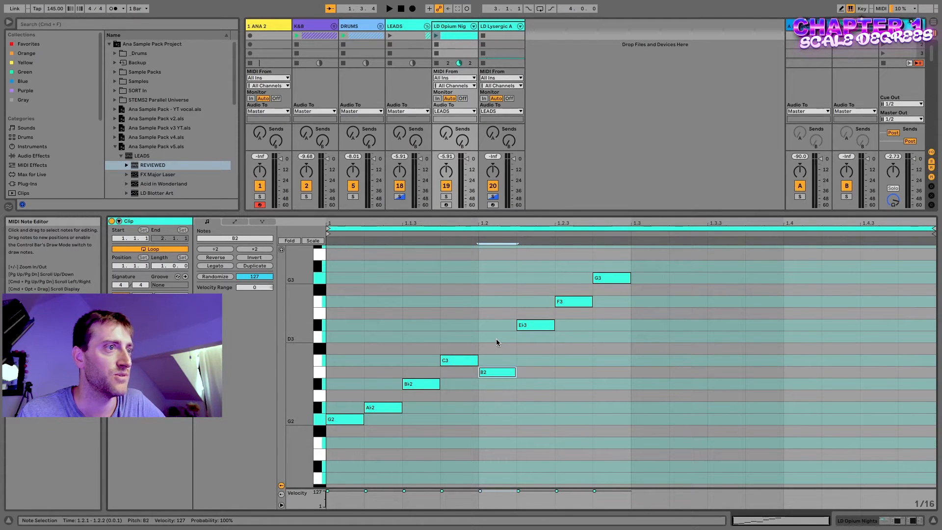
pyautogui.press('Down')
pyautogui.press('Down')
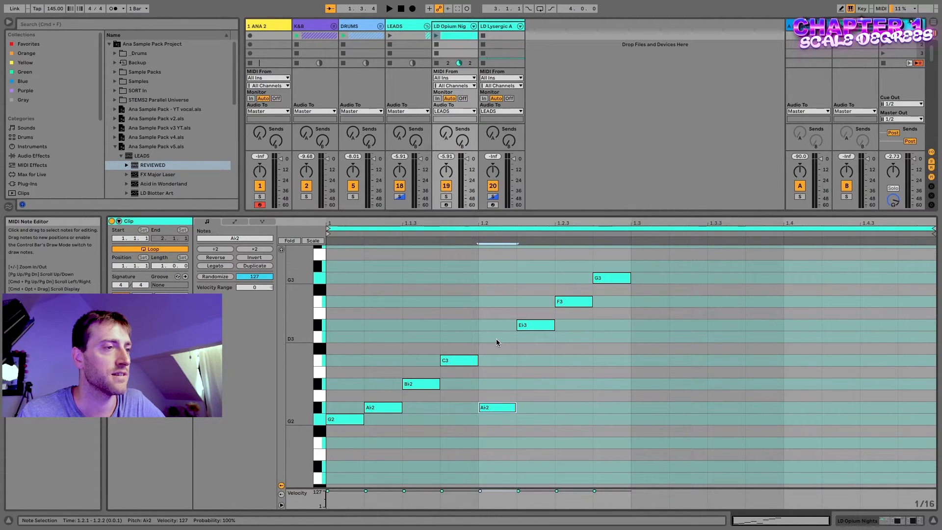
# Step: Raise the lowered note back to D3 and select the C3 note
pyautogui.press('Up')
pyautogui.press('Up')
pyautogui.press('Up')
pyautogui.press('Up')
pyautogui.press('Up')
pyautogui.press('Up')
pyautogui.press('Up')
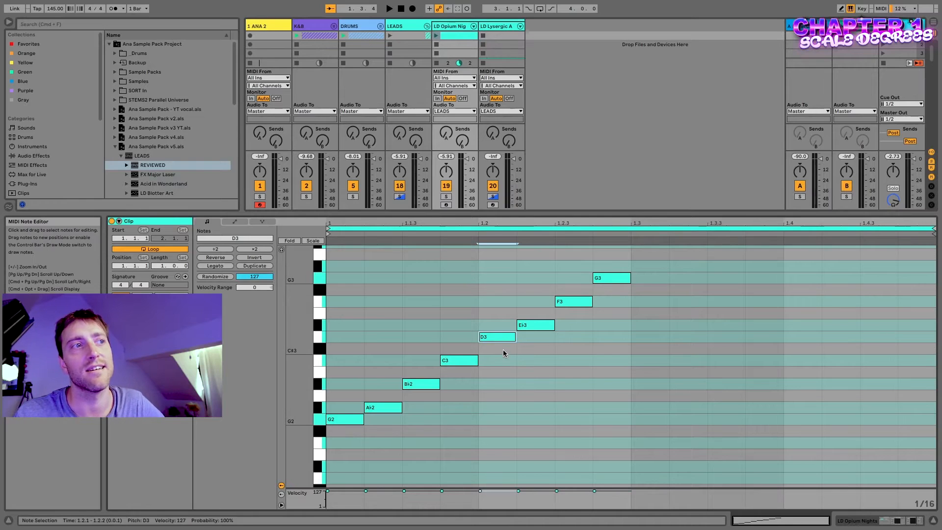
pyautogui.click(463, 363)
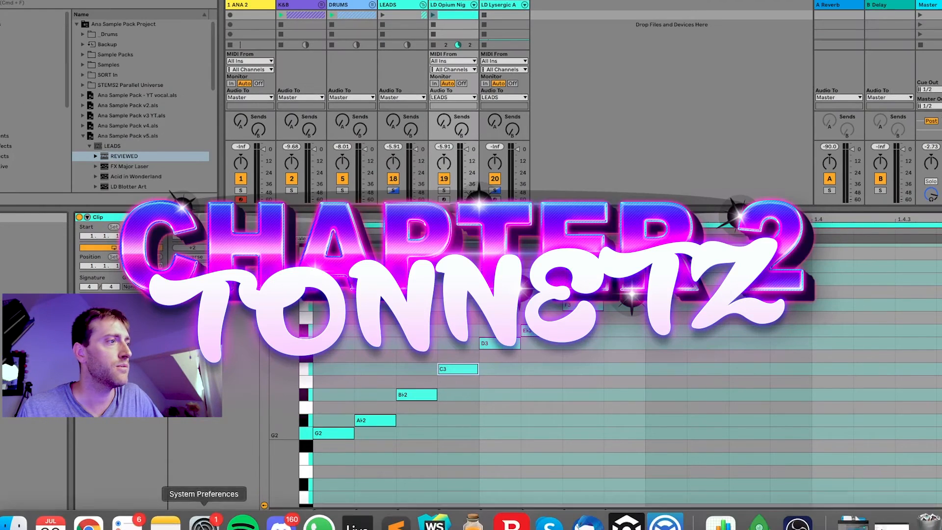
# Step: Switch to the browser and examine the jazz-library Tonnetz article's sections on mesh construction, perfect 5ths, and major and minor 3rds
pyautogui.click(88, 520)
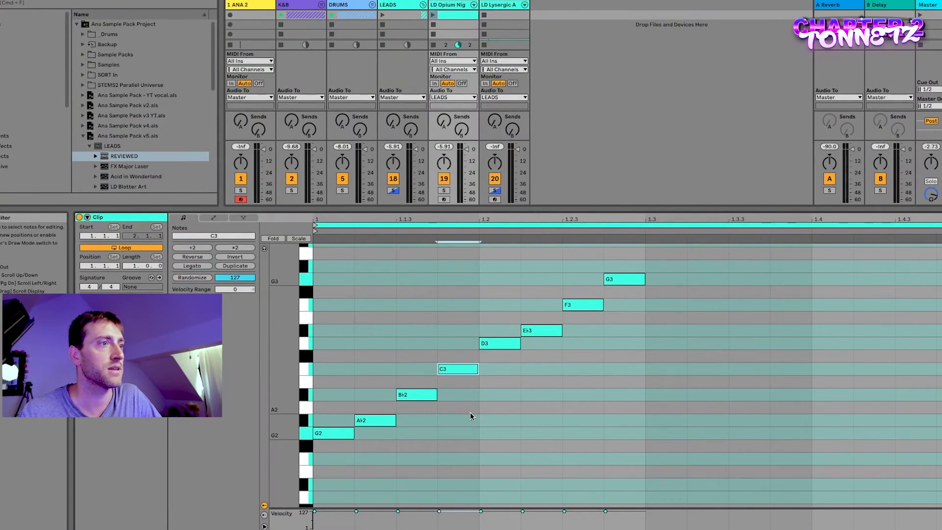
pyautogui.click(458, 369)
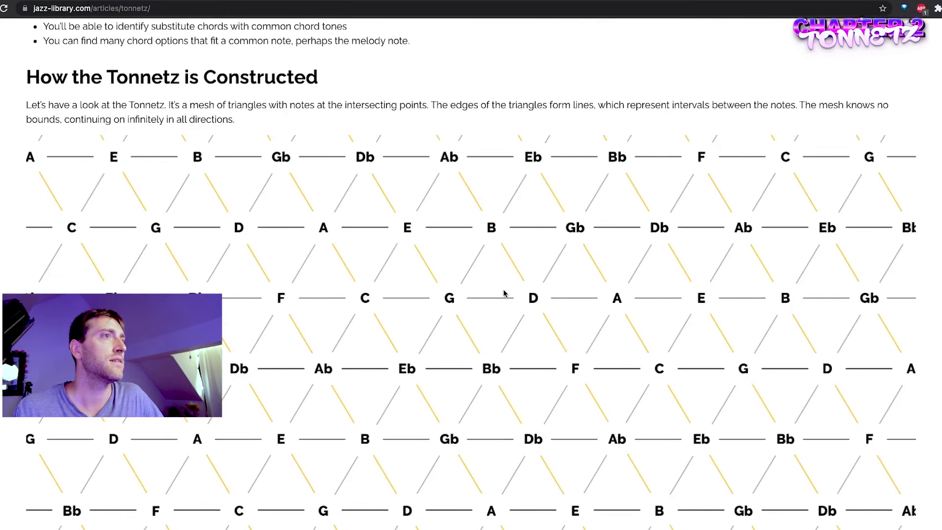
pyautogui.scroll(-10, 411, 334)
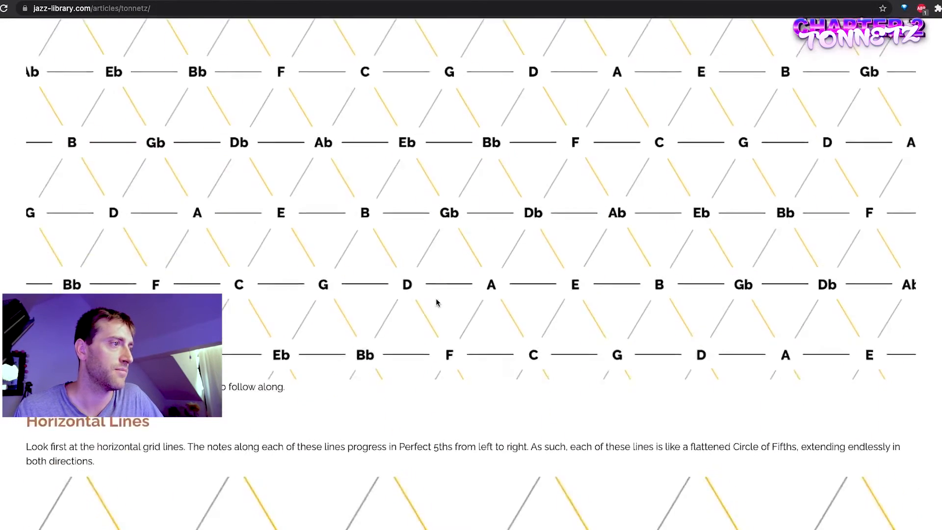
pyautogui.scroll(-3, 343, 294)
pyautogui.scroll(1, 245, 206)
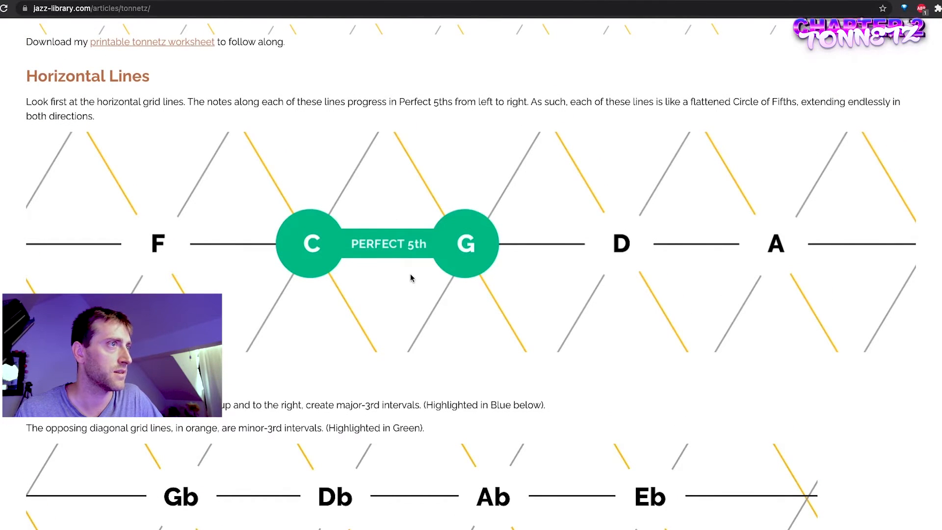
pyautogui.scroll(-5, 411, 278)
pyautogui.scroll(3, 410, 274)
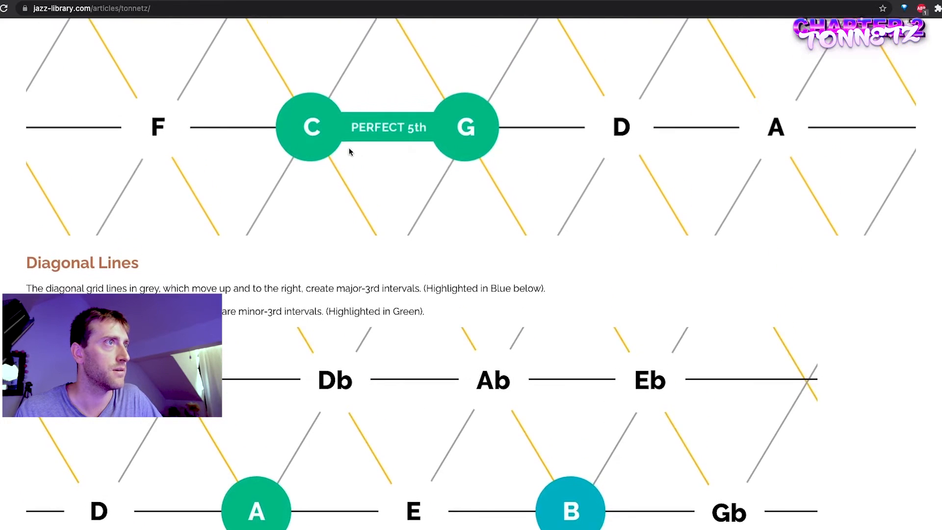
pyautogui.scroll(-7, 477, 193)
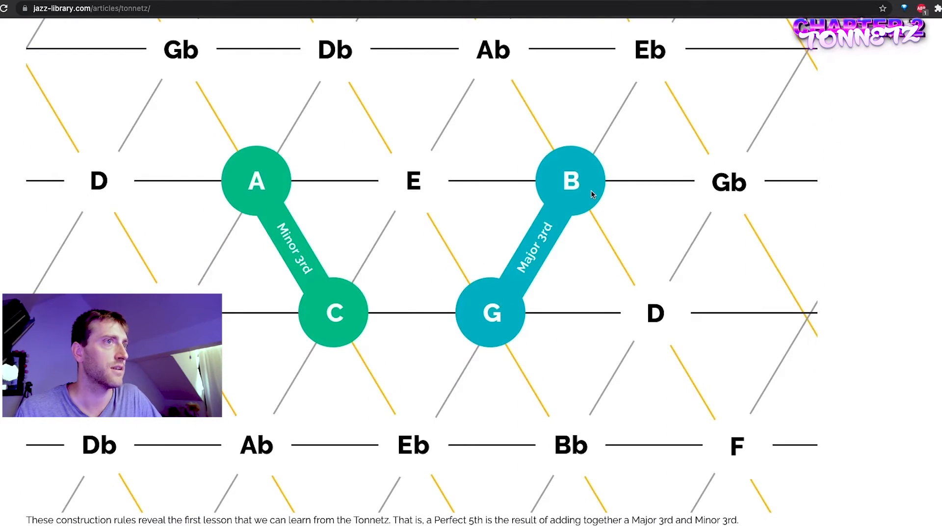
pyautogui.scroll(-7, 513, 283)
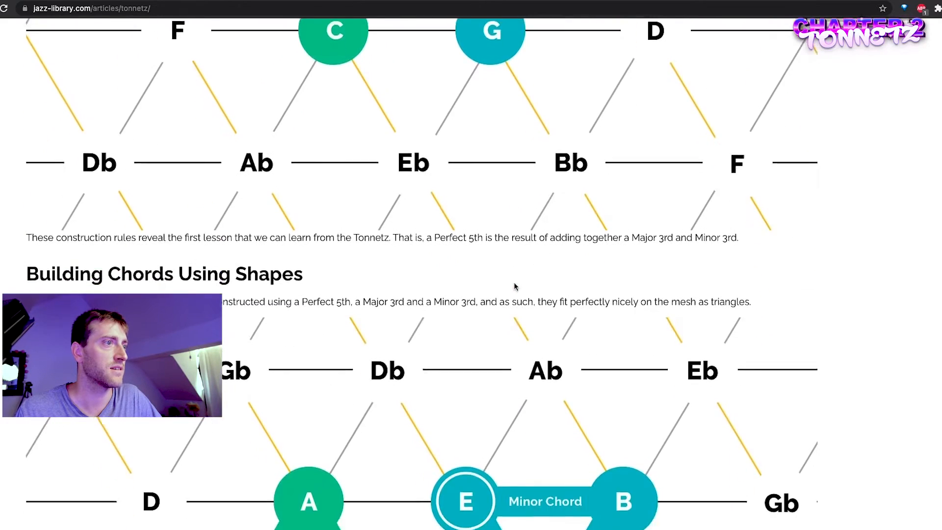
pyautogui.scroll(14, 513, 282)
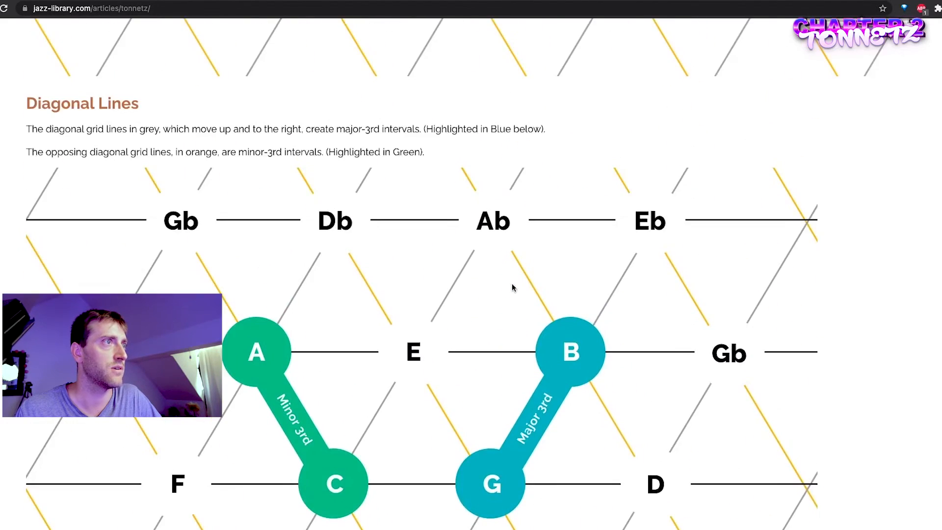
pyautogui.scroll(5, 494, 288)
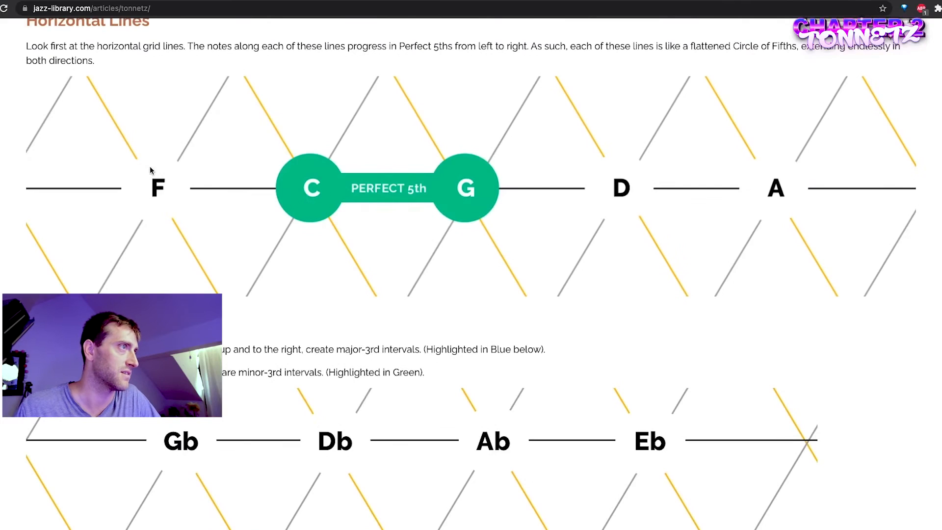
pyautogui.scroll(7, 422, 222)
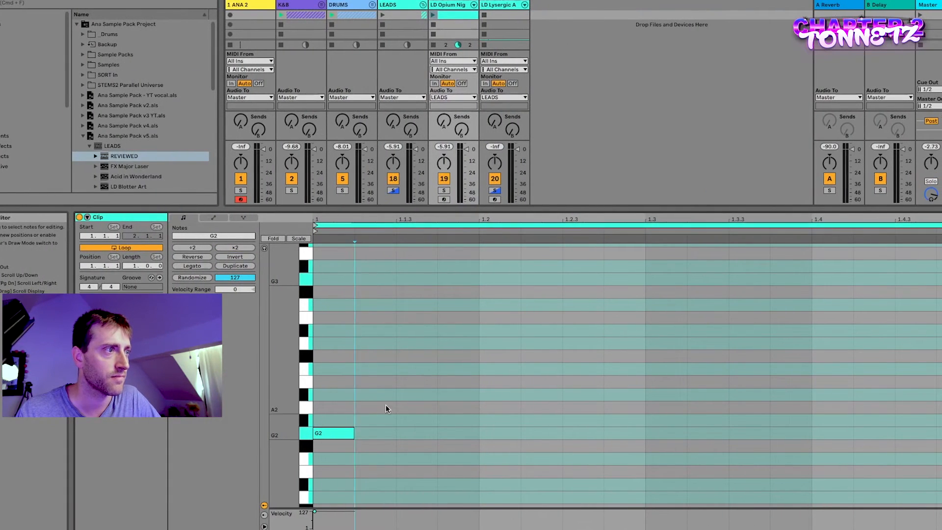
# Step: In the Live clip, stack notes B♭2, B2, C3, D3, E♭3 and E3 on the sixteenth directly after G2
pyautogui.click(381, 383)
pyautogui.press('super+Tab')
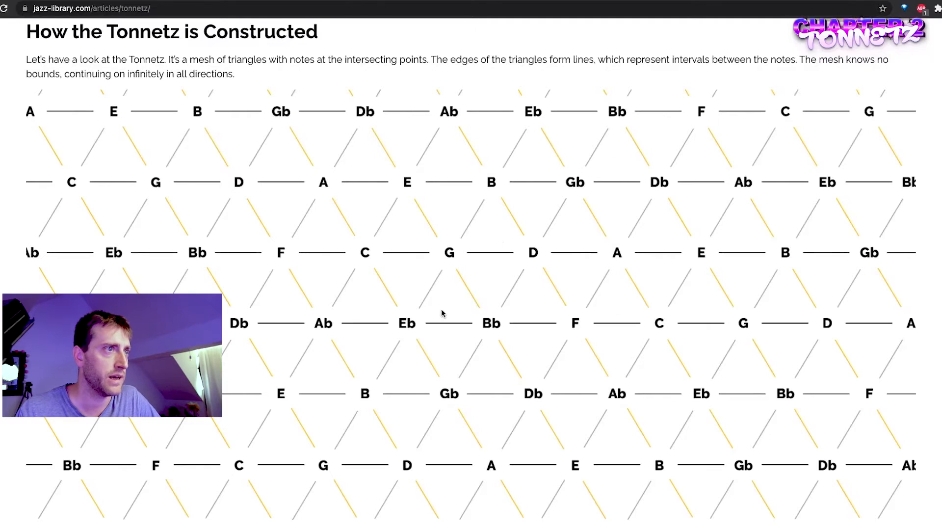
pyautogui.press('super+Tab')
pyautogui.doubleClick(415, 330)
pyautogui.doubleClick(416, 369)
pyautogui.doubleClick(424, 318)
pyautogui.keyDown('shift'); pyautogui.click(420, 331); pyautogui.keyUp('shift')
pyautogui.keyDown('shift'); pyautogui.click(415, 369); pyautogui.keyUp('shift')
pyautogui.press('Left')
pyautogui.click(420, 368)
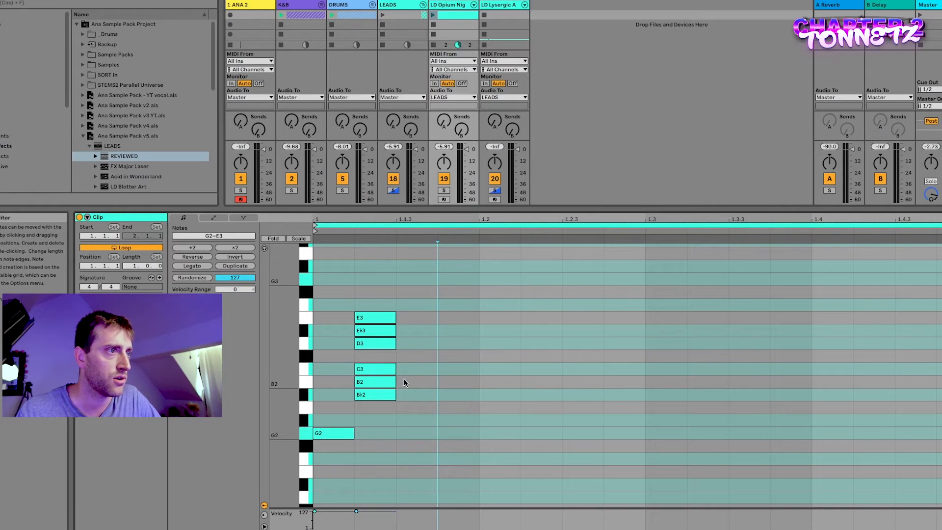
# Step: Deactivate the B2 and E3 notes in the stack
pyautogui.click(380, 382)
pyautogui.press('0')
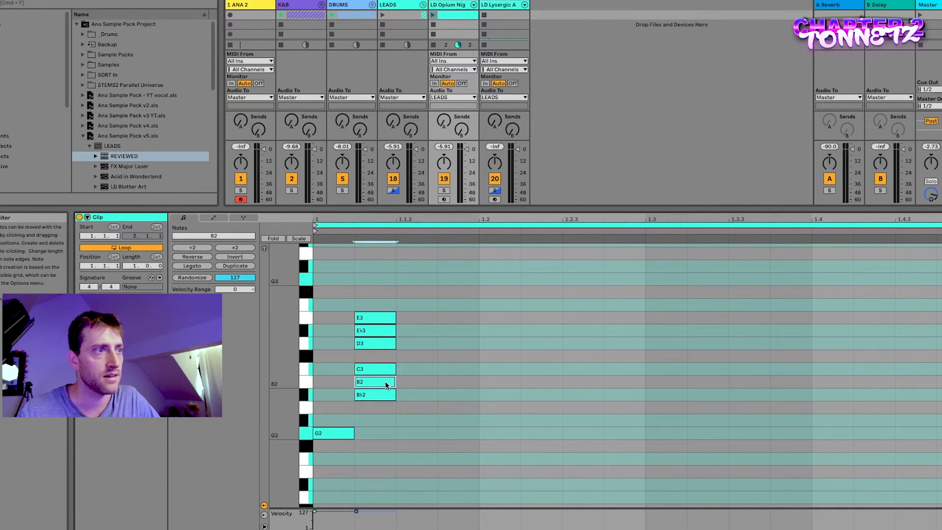
pyautogui.click(386, 324)
pyautogui.press('0')
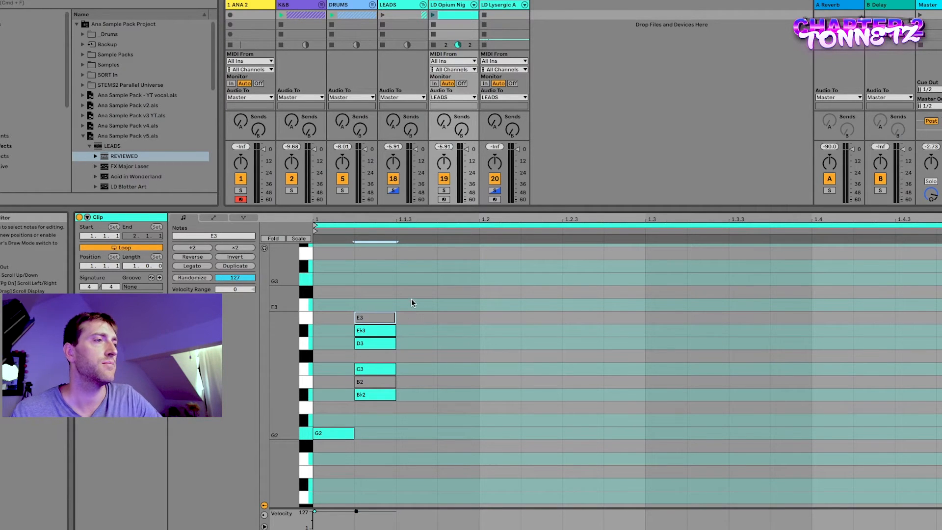
# Step: Switch to the browser, examine the polarity values of the lattice in the tonal gravity article, and highlight "positive polarity"
pyautogui.hotkey('ctrl', 'Left')
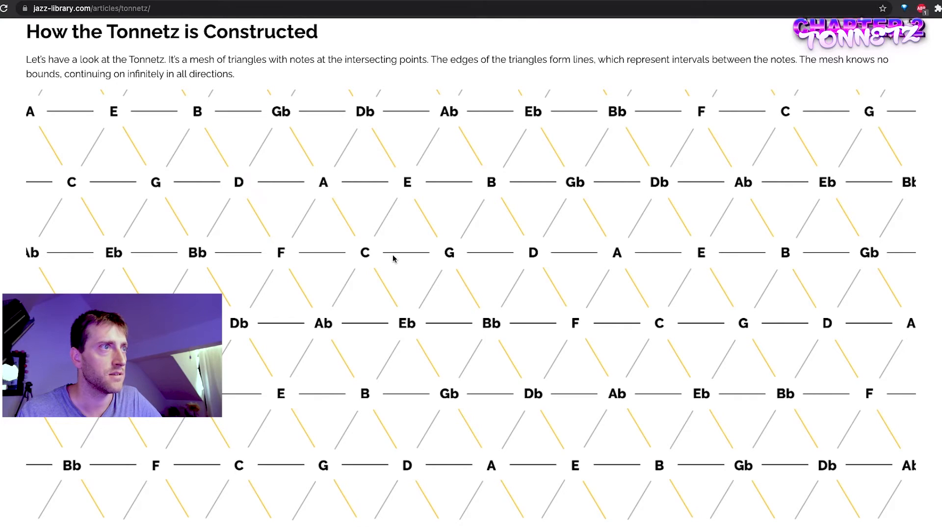
pyautogui.hotkey('ctrl', 'Right')
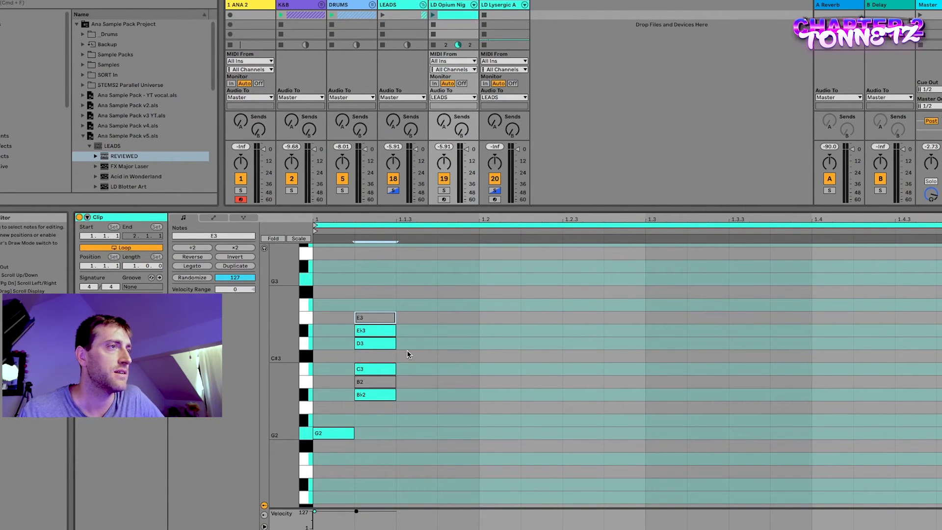
pyautogui.hotkey('ctrl', 'Left')
pyautogui.hotkey('ctrl', 'Tab')
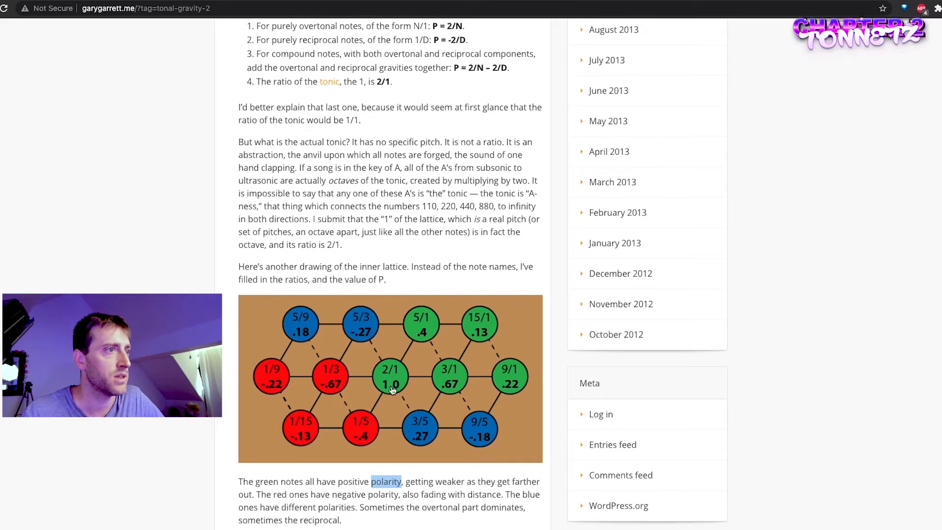
pyautogui.scroll(-1, 393, 382)
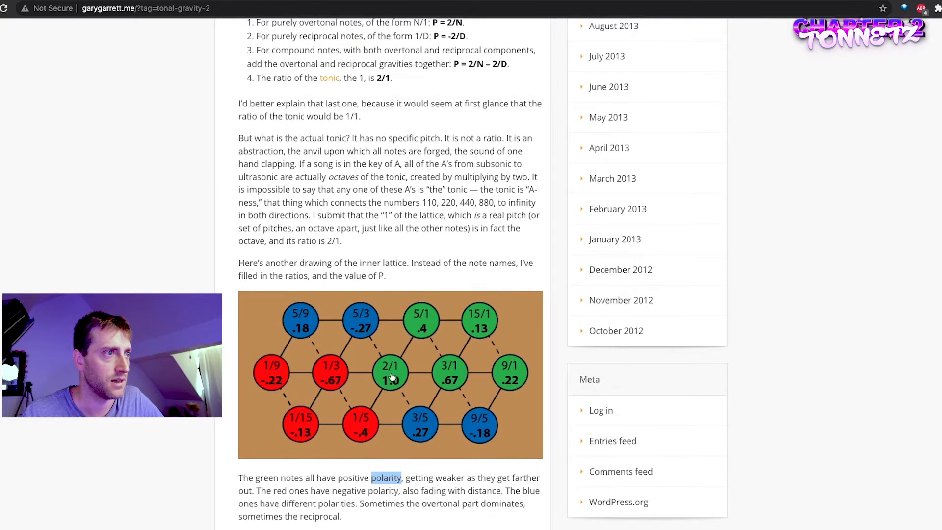
pyautogui.scroll(1, 396, 376)
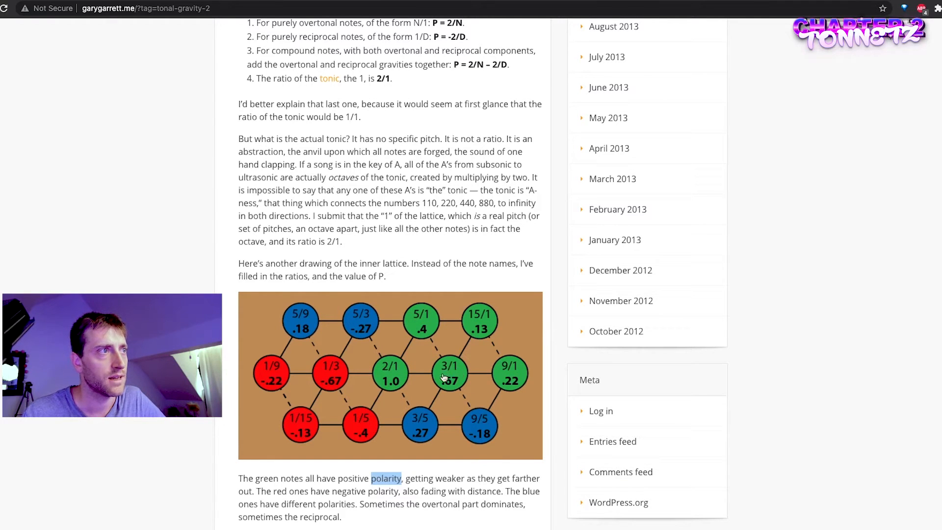
pyautogui.moveTo(338, 478); pyautogui.dragTo(399, 479)
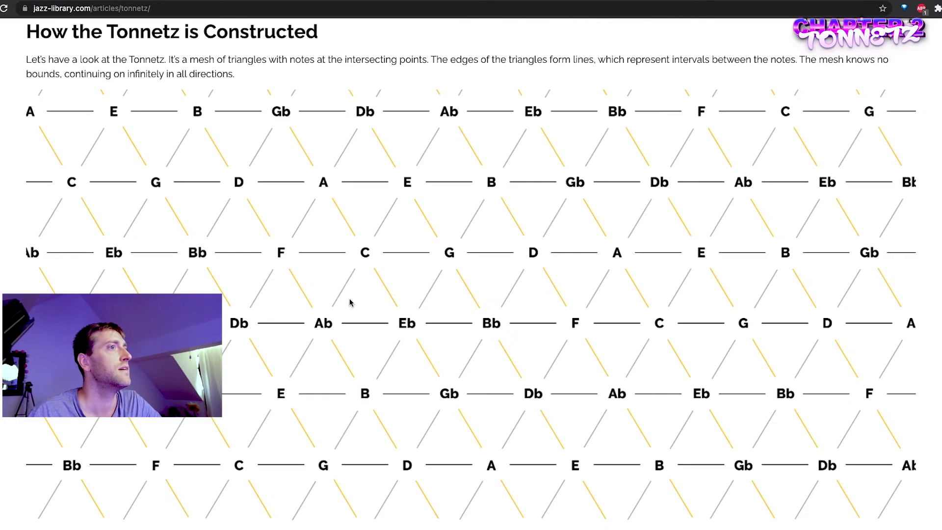
# Step: Review the Tonnetz article's horizontal and diagonal line diagrams against the tonal gravity lattice
pyautogui.scroll(-15, 358, 238)
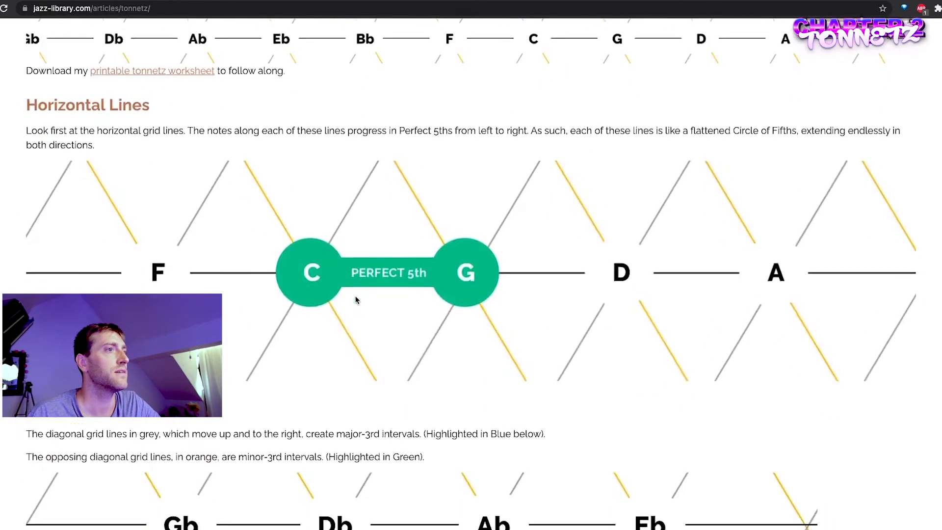
pyautogui.scroll(-1, 479, 364)
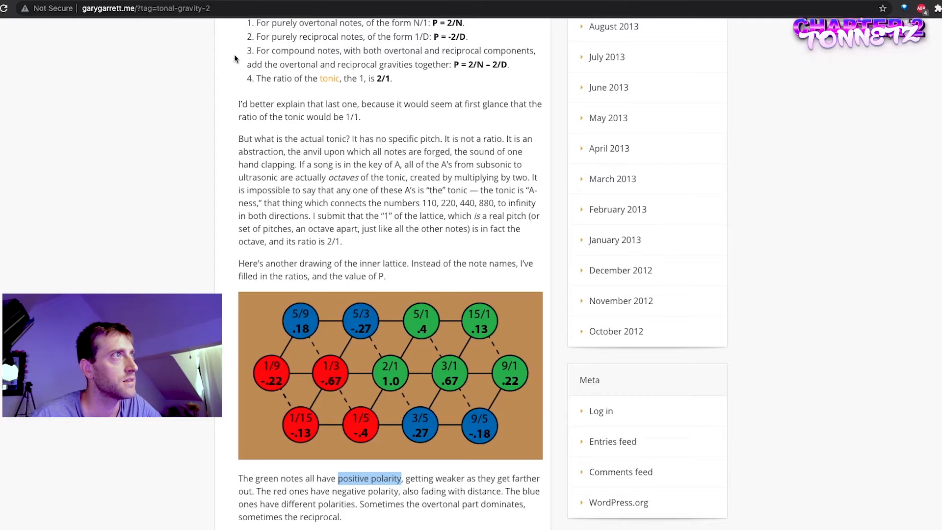
pyautogui.click(34, 3)
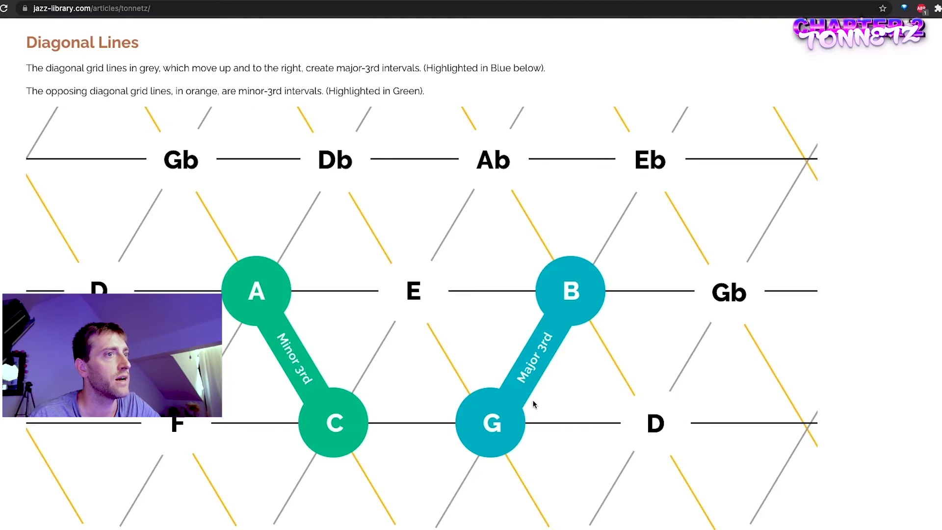
pyautogui.click(159, 2)
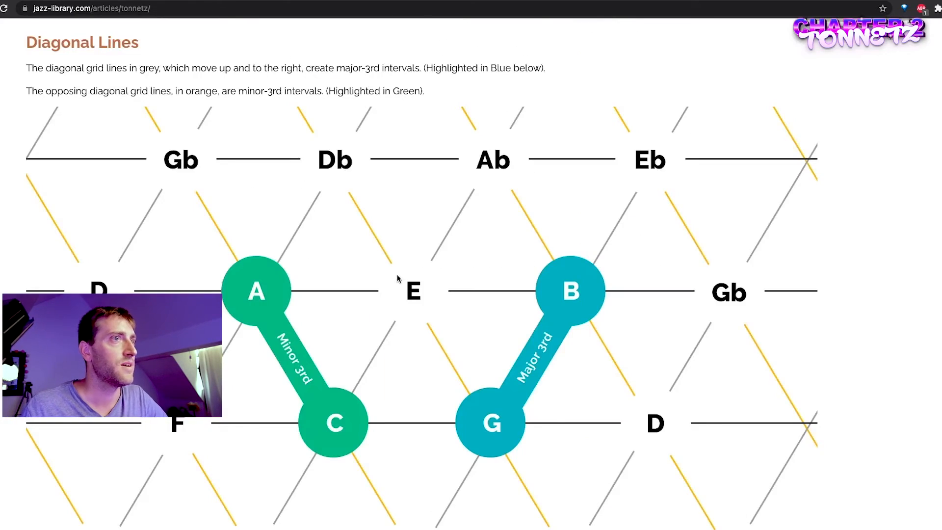
pyautogui.scroll(-1, 398, 308)
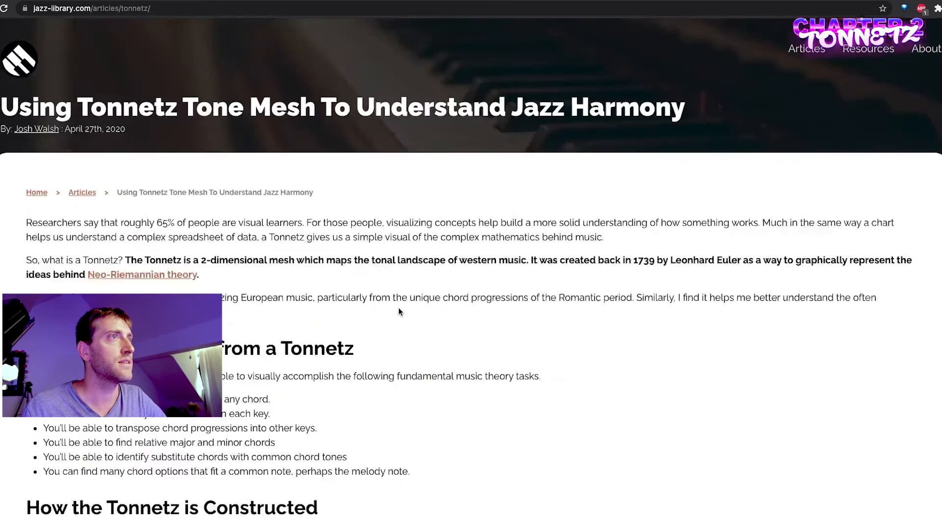
pyautogui.scroll(-10, 398, 311)
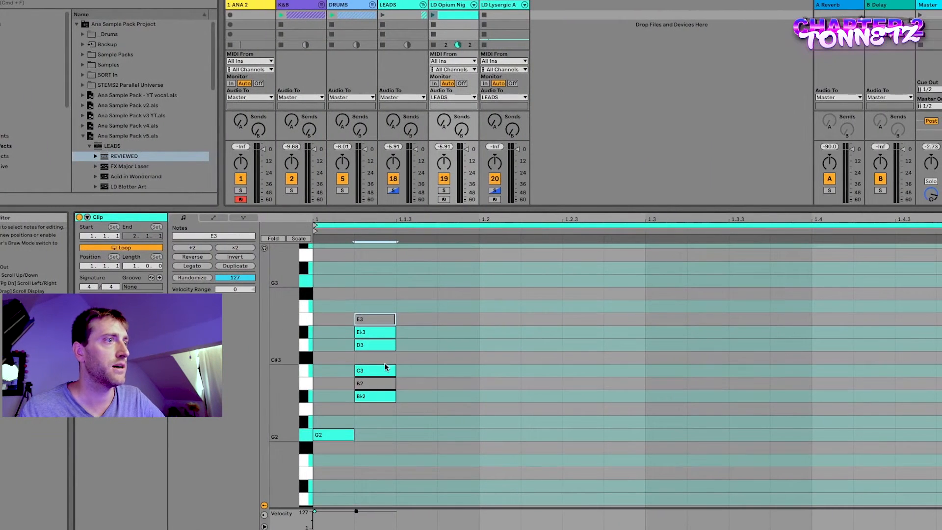
# Step: Move the deactivated B2 and E3 notes out of the stack to beat 1.3 of the Live clip
pyautogui.click(381, 382)
pyautogui.keyDown('shift'); pyautogui.click(381, 318); pyautogui.keyUp('shift')
pyautogui.moveTo(381, 318); pyautogui.dragTo(674, 319)
pyautogui.click(418, 338)
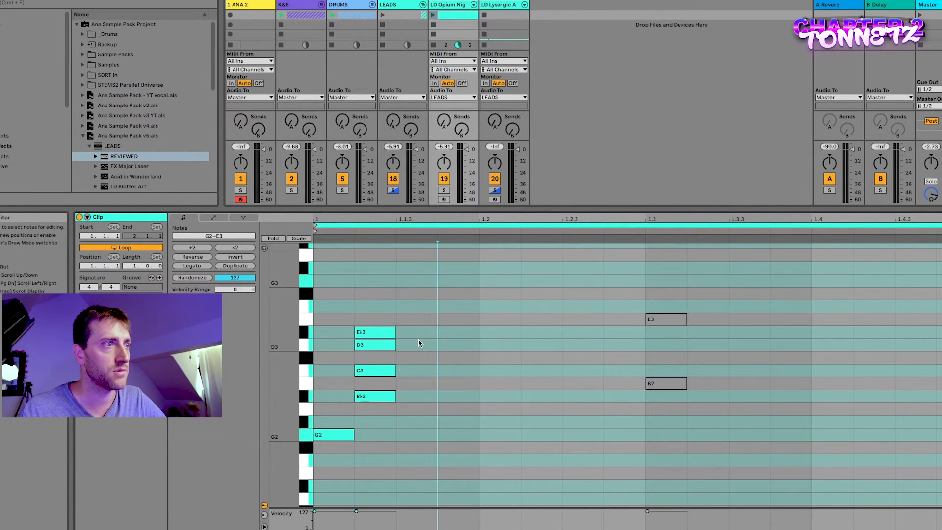
# Step: Move the E♭3, C3 and B♭2 notes to beat 1.2, keeping D3 directly after the G2 root
pyautogui.click(372, 335)
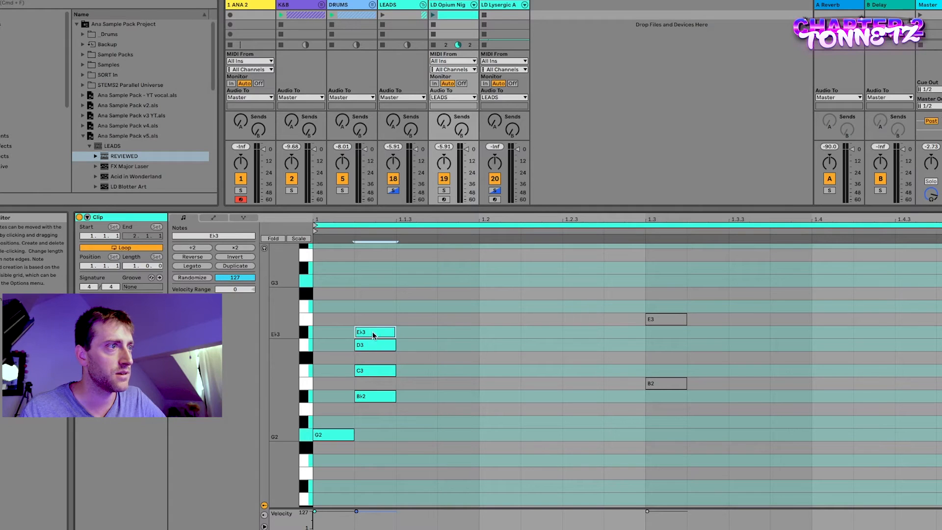
pyautogui.click(372, 370)
pyautogui.click(371, 397)
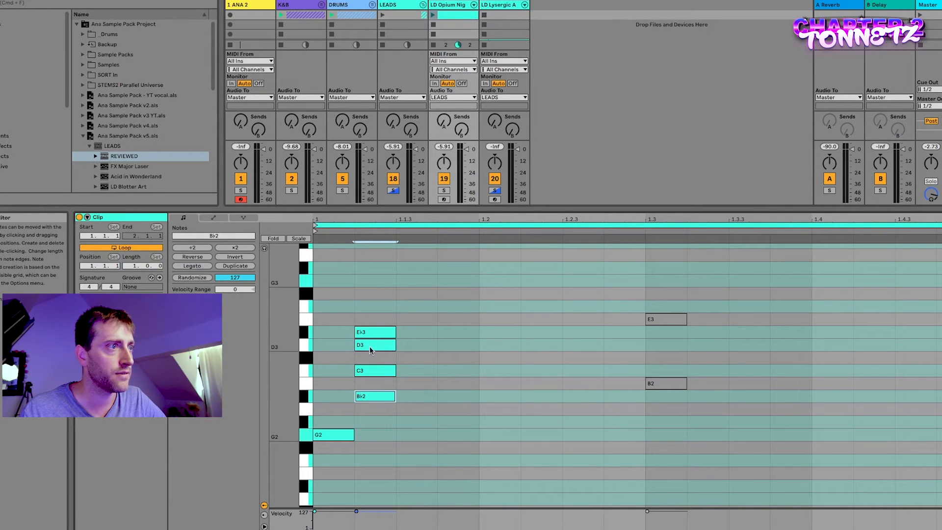
pyautogui.moveTo(347, 332); pyautogui.dragTo(393, 422)
pyautogui.moveTo(375, 336)
pyautogui.mouseDown()
pyautogui.moveTo(516, 340)
pyautogui.moveTo(372, 345)
pyautogui.mouseUp()
pyautogui.click(495, 346)
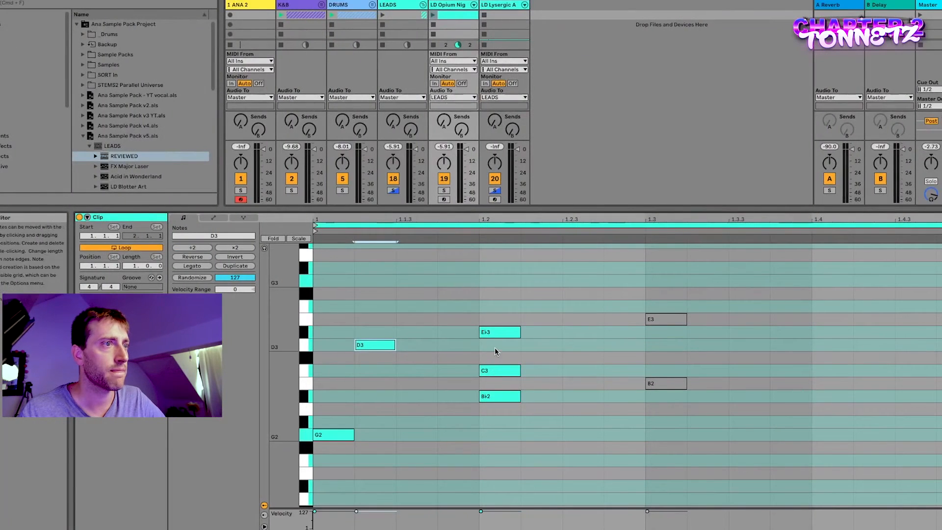
# Step: Place the C3 and E♭3 notes at 1.1.3 and the B♭2 note at 1.1.4
pyautogui.moveTo(500, 369); pyautogui.dragTo(419, 370)
pyautogui.moveTo(492, 339); pyautogui.dragTo(412, 334)
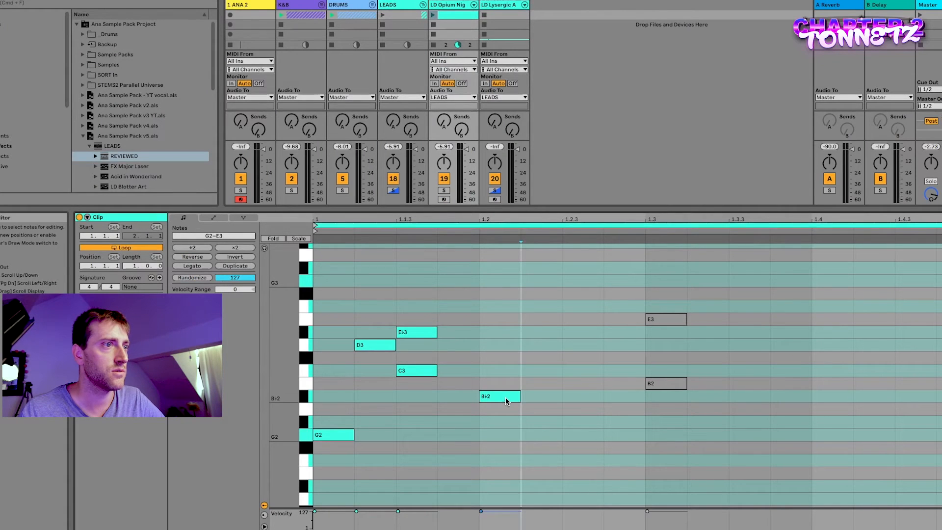
pyautogui.moveTo(506, 396); pyautogui.dragTo(465, 398)
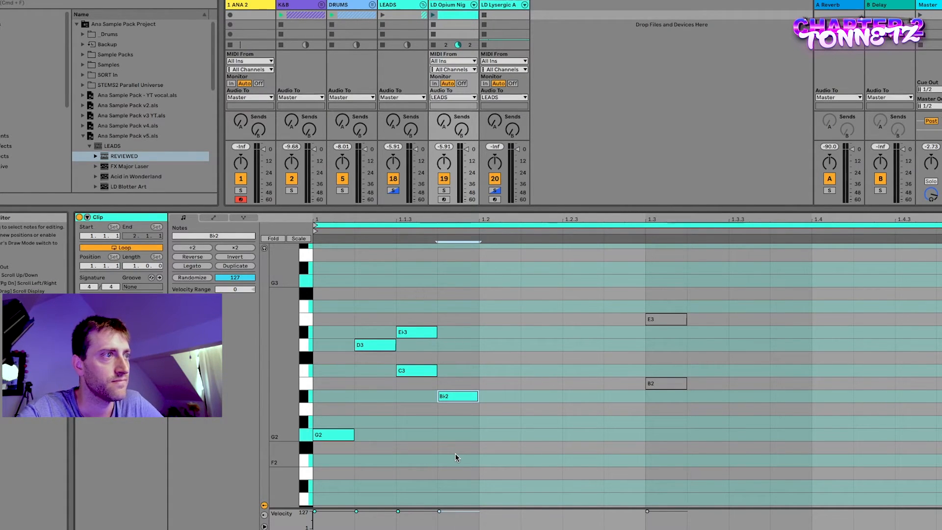
# Step: Deactivate the E♭3, C3 and B♭2 notes and play the clip with only G2 and D3 active
pyautogui.moveTo(412, 314); pyautogui.dragTo(510, 428)
pyautogui.press('0')
pyautogui.click(369, 343)
pyautogui.click(314, 372)
pyautogui.press('space')
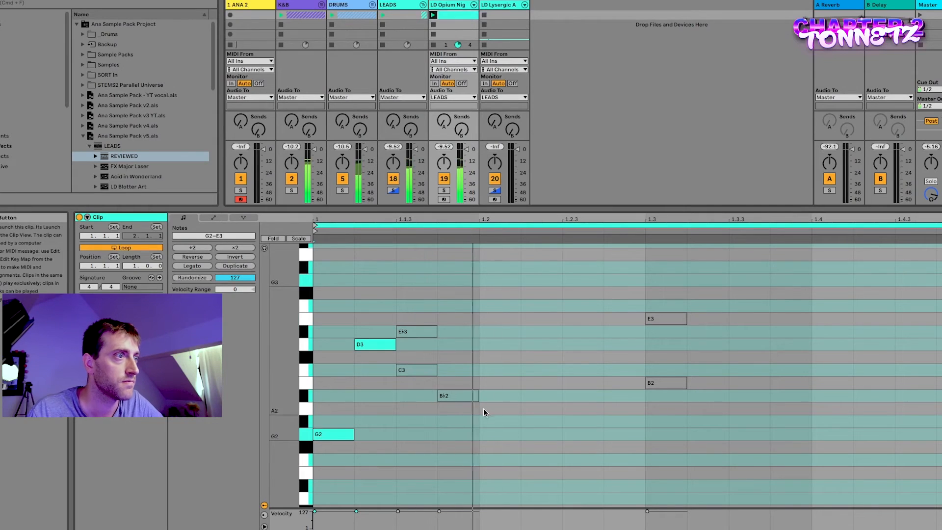
# Step: Move the D3 note down to G2, and raise it by semitones to count the interval up from the root
pyautogui.click(376, 346)
pyautogui.click(412, 369)
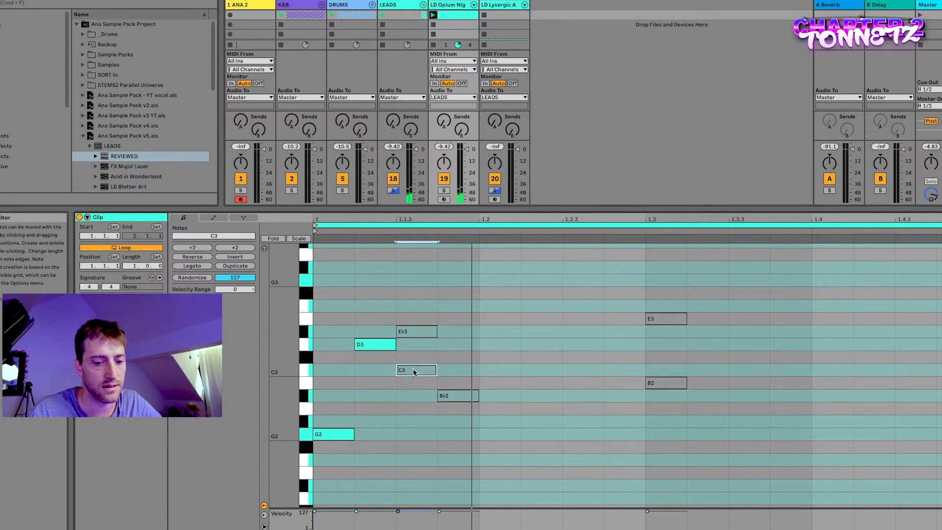
pyautogui.click(384, 345)
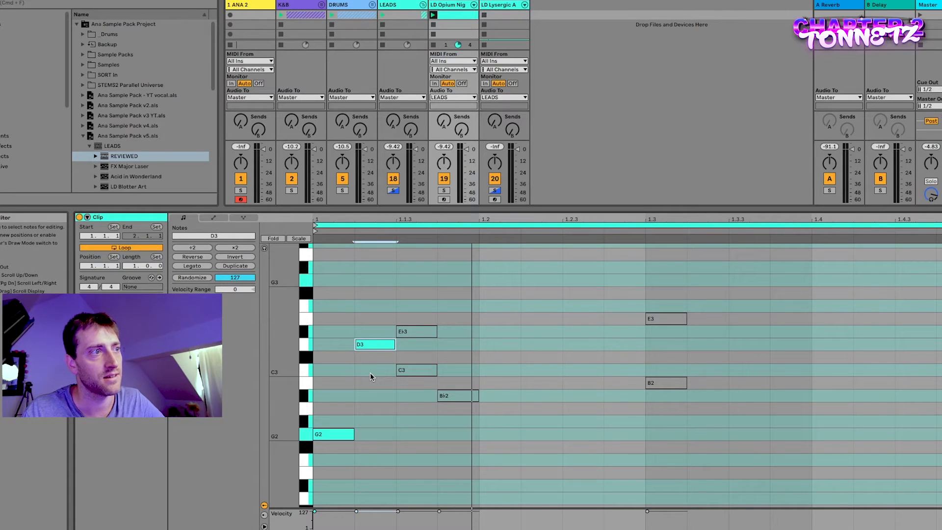
pyautogui.moveTo(368, 347); pyautogui.dragTo(373, 437)
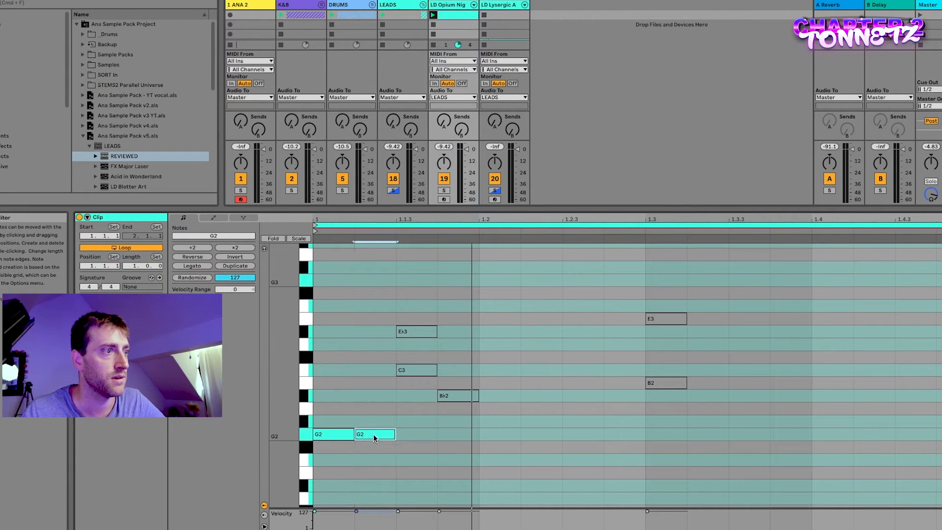
pyautogui.press('Up')
pyautogui.press('Up')
pyautogui.press('Up')
pyautogui.press('Up')
pyautogui.press('Up')
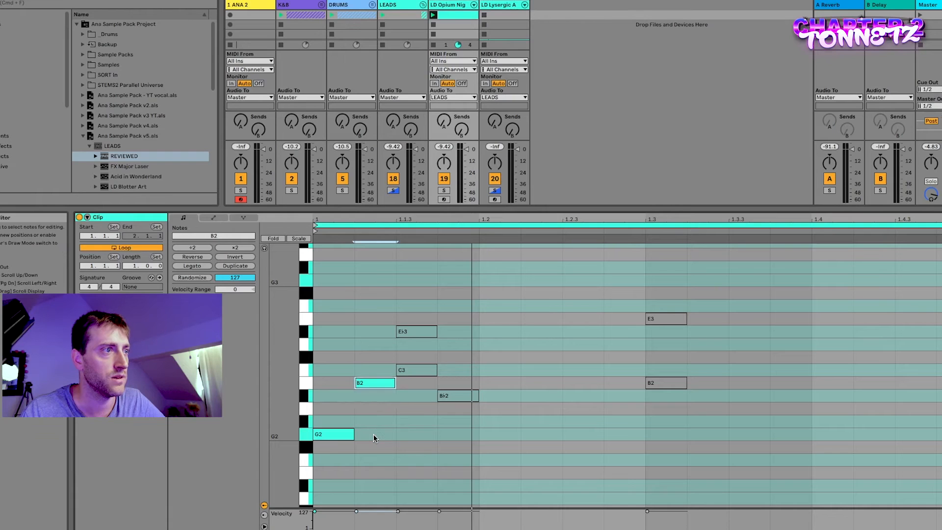
pyautogui.press('Up')
pyautogui.press('Up')
# Step: Lower the note after the root by semitones to C2 and play the clip
pyautogui.press('Down')
pyautogui.press('Down')
pyautogui.press('Down')
pyautogui.press('Down')
pyautogui.press('Down')
pyautogui.press('Down')
pyautogui.press('Down')
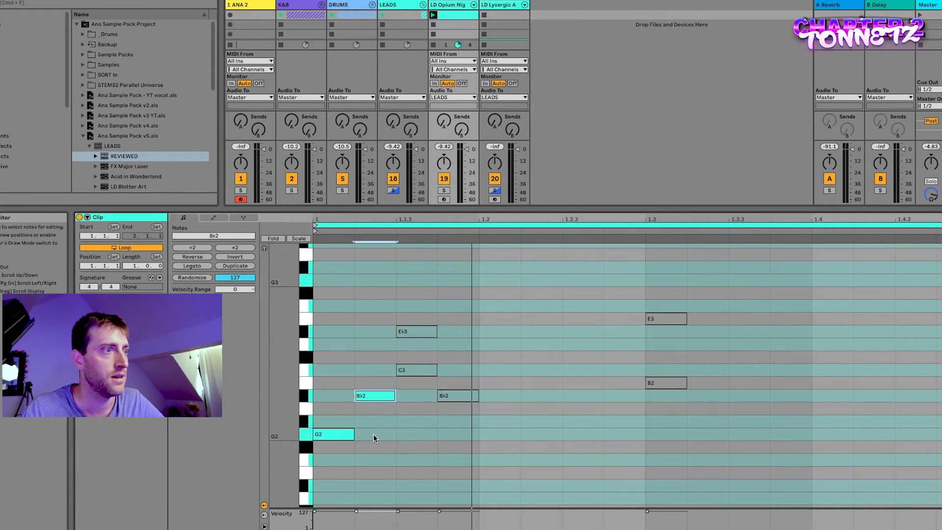
pyautogui.press('Down')
pyautogui.press('Down')
pyautogui.press('Down')
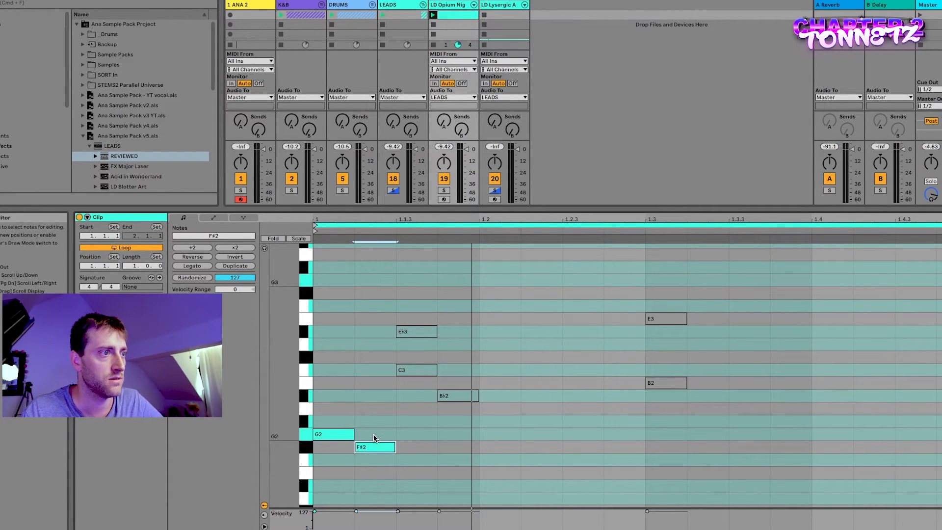
pyautogui.press('Down')
pyautogui.press('Down')
pyautogui.press('Down')
pyautogui.press('Down')
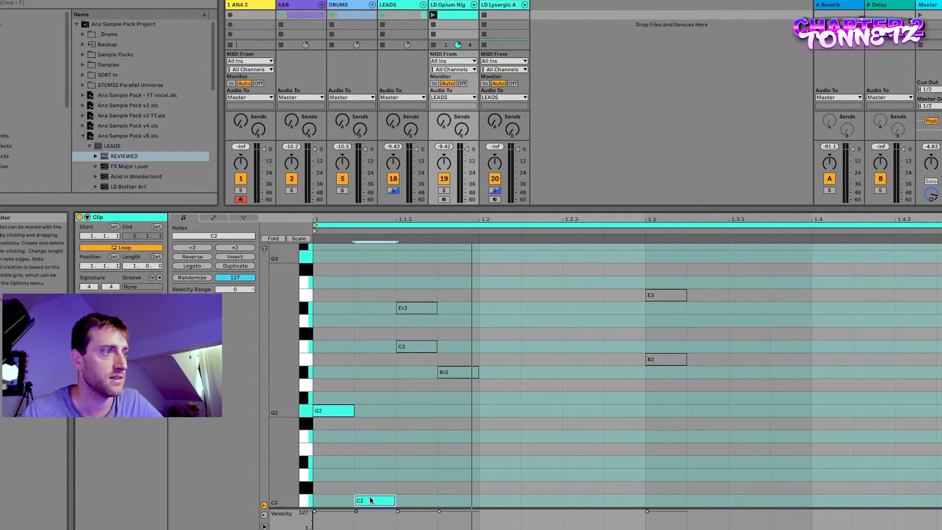
pyautogui.press('space')
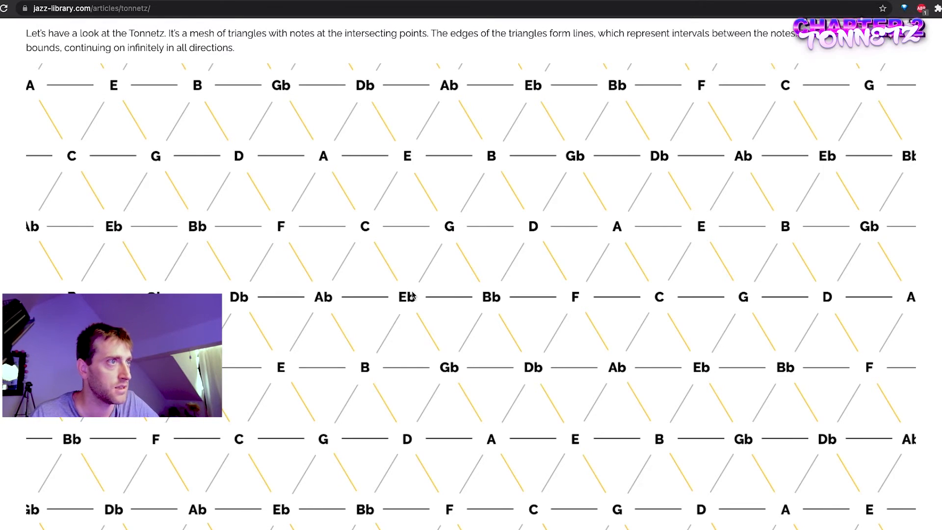
# Step: Switch back to Live, reactivate the E♭3 note one octave lower at E♭2, and play the clip
pyautogui.press('super+Tab')
pyautogui.click(436, 409)
pyautogui.click(416, 310)
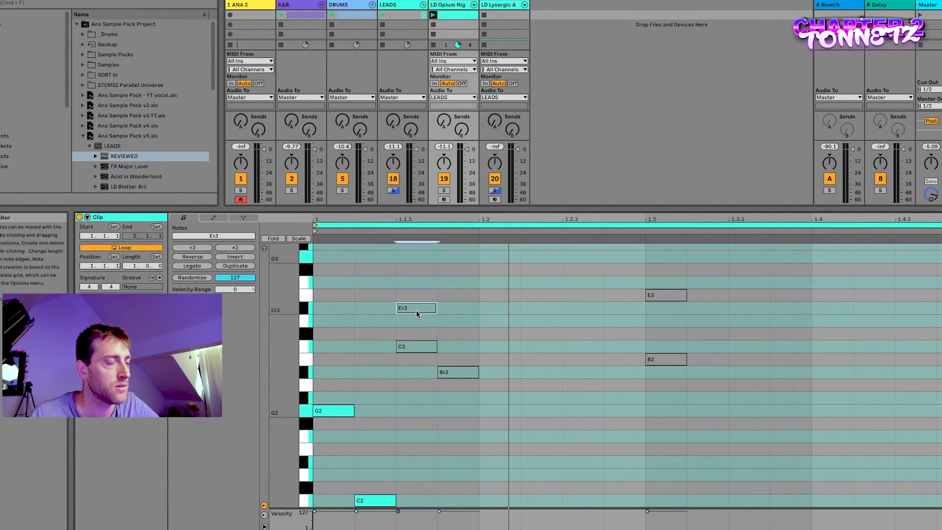
pyautogui.scroll(1, 376, 495)
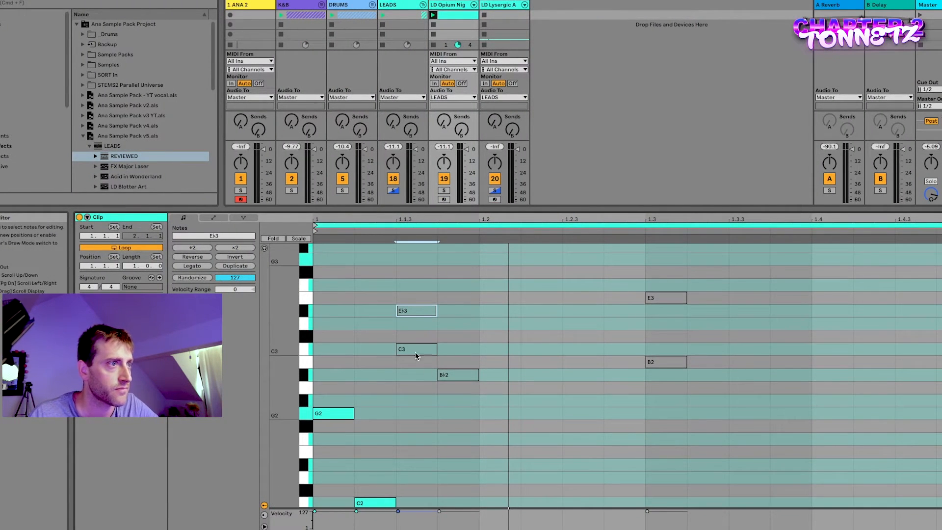
pyautogui.scroll(-2, 411, 313)
pyautogui.moveTo(413, 289)
pyautogui.mouseDown()
pyautogui.moveTo(425, 478)
pyautogui.moveTo(433, 419)
pyautogui.moveTo(422, 289)
pyautogui.mouseUp()
pyautogui.hotkey('shift', 'Down')
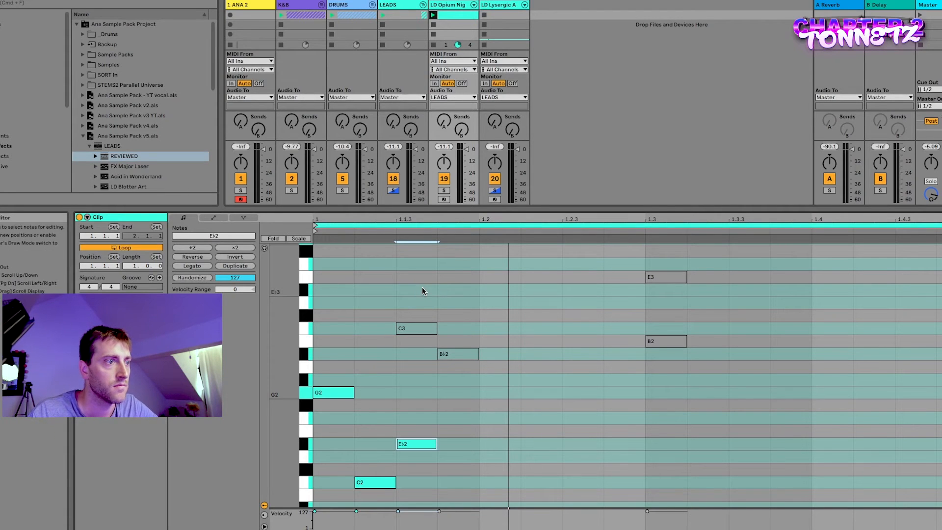
pyautogui.press('space')
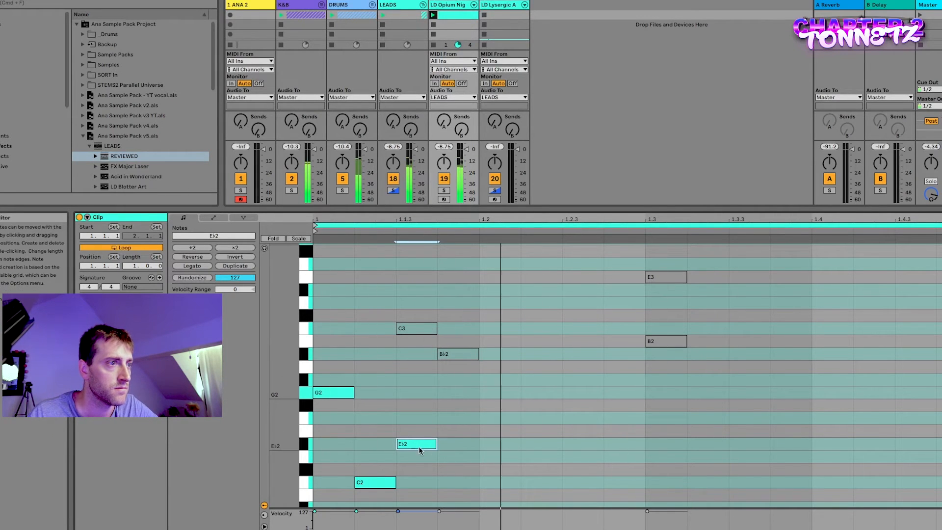
# Step: Copy the G2 root note to 1.1.4 and play the clip
pyautogui.click(405, 368)
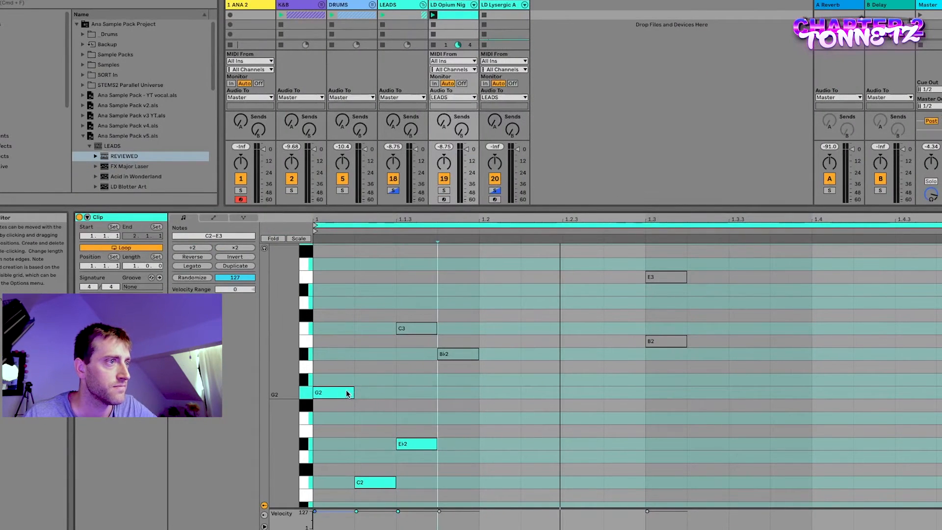
pyautogui.moveTo(431, 392); pyautogui.dragTo(473, 397)
pyautogui.press('space')
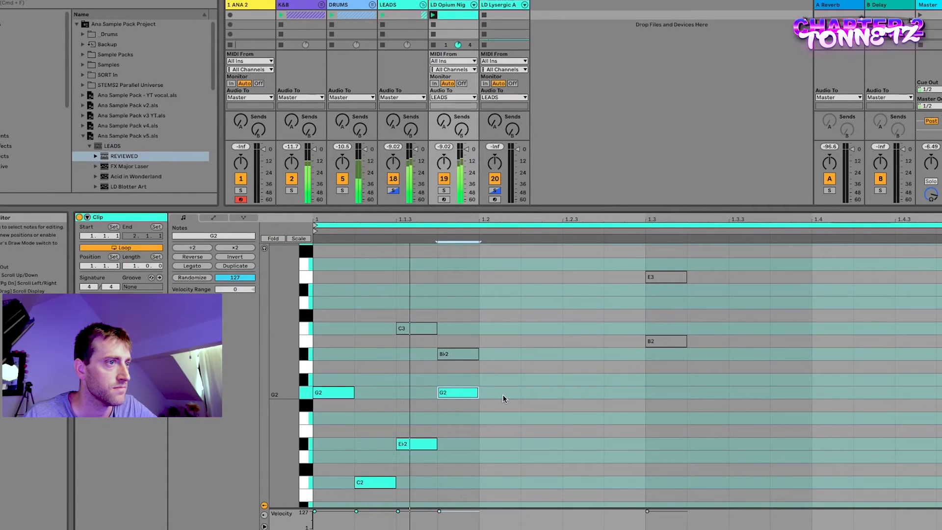
pyautogui.press('space')
pyautogui.press('space')
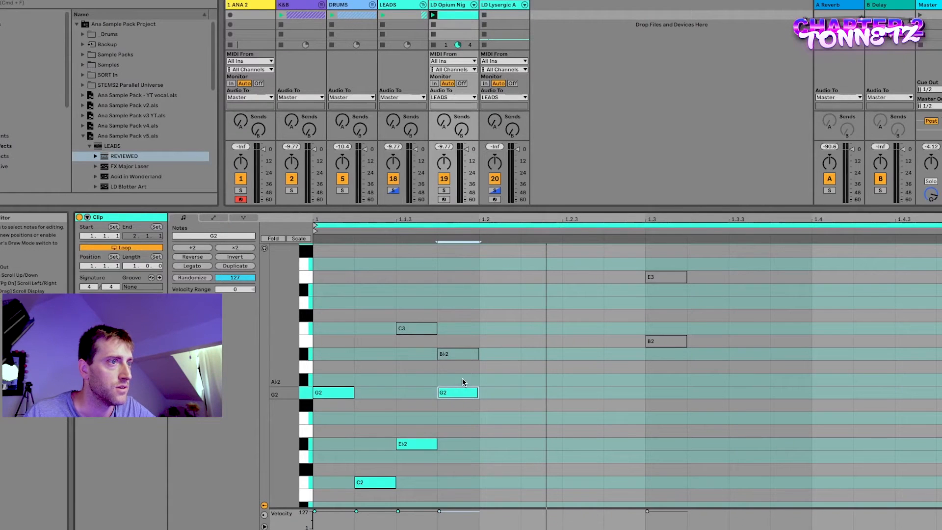
# Step: Add an A♭2 note at beat 1.2 and delete the deactivated E3 and B2 notes at beat 1.3
pyautogui.click(463, 392)
pyautogui.doubleClick(510, 379)
pyautogui.click(493, 385)
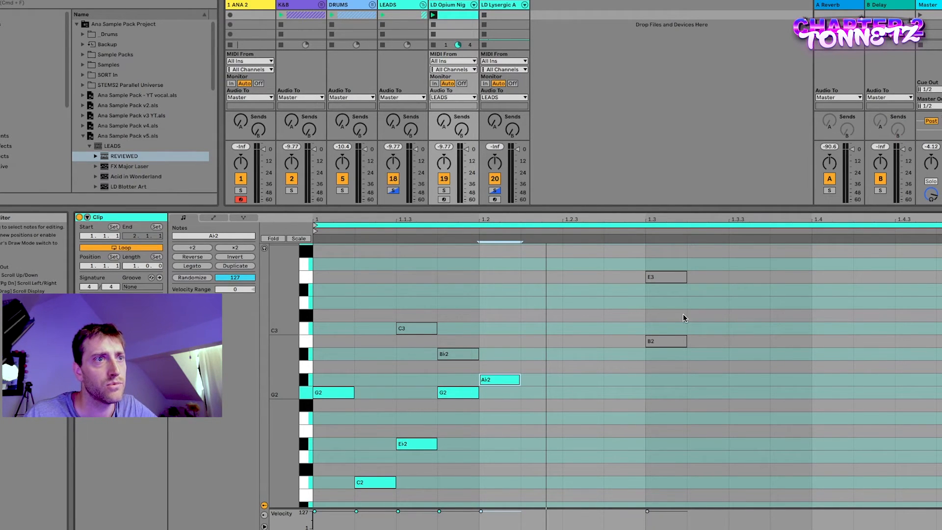
pyautogui.moveTo(644, 267); pyautogui.dragTo(678, 366)
pyautogui.press('Delete')
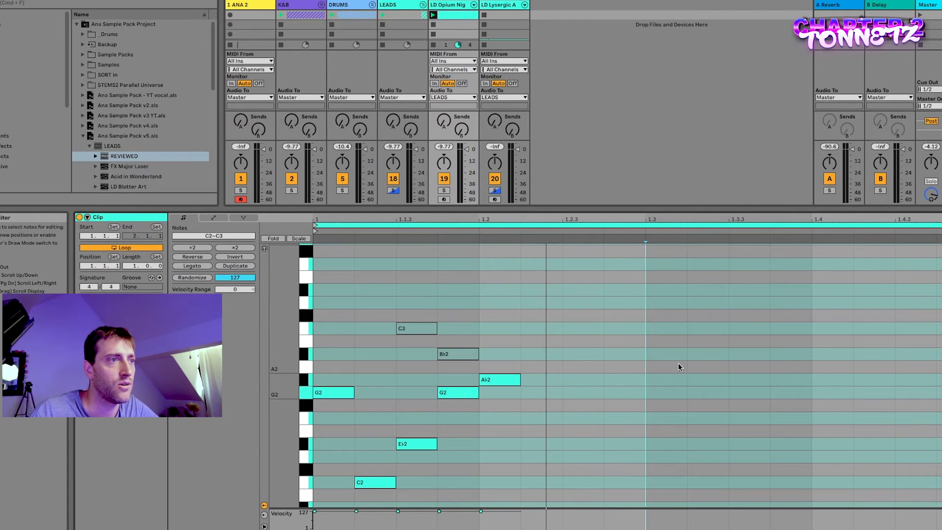
# Step: Copy the G2 root to beat 1.3 and follow it with the pairs B2 and D3, C3 and E♭3, B♭2 and E3
pyautogui.moveTo(336, 393); pyautogui.dragTo(679, 393)
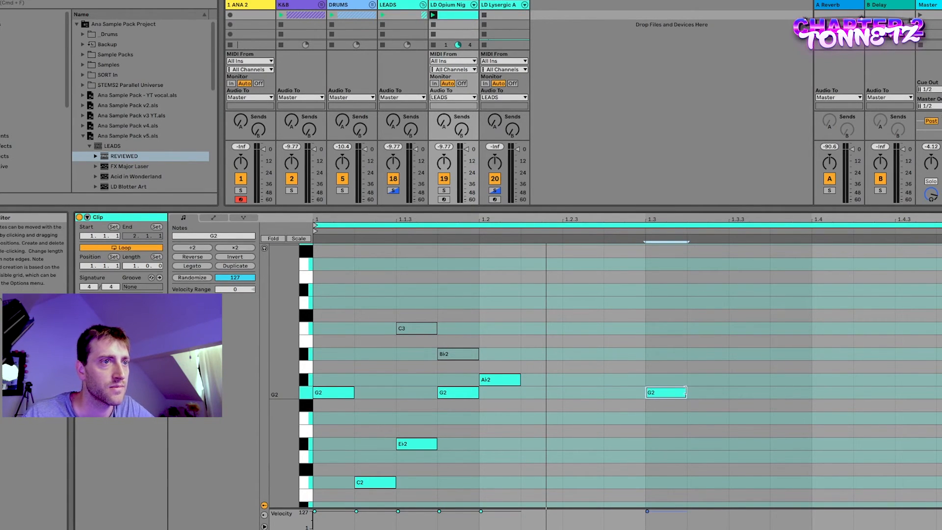
pyautogui.hotkey('ctrl', 'Left')
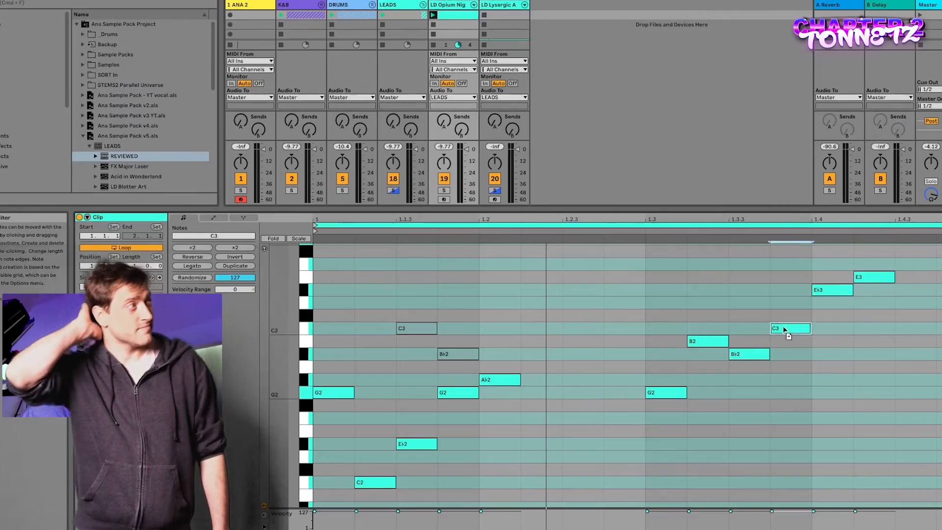
pyautogui.moveTo(781, 326); pyautogui.dragTo(875, 267)
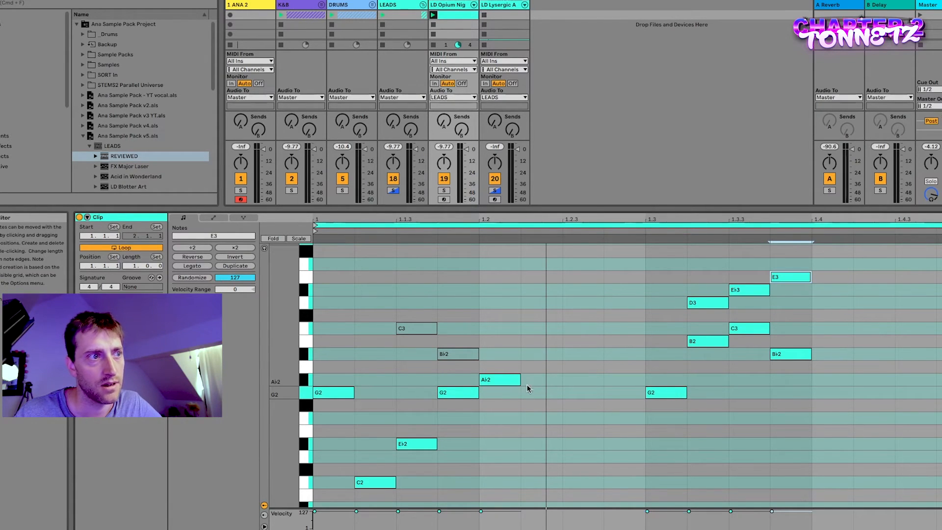
# Step: Loop only the first two beats of the clip, with a length of 0.2.0, and play it
pyautogui.click(505, 379)
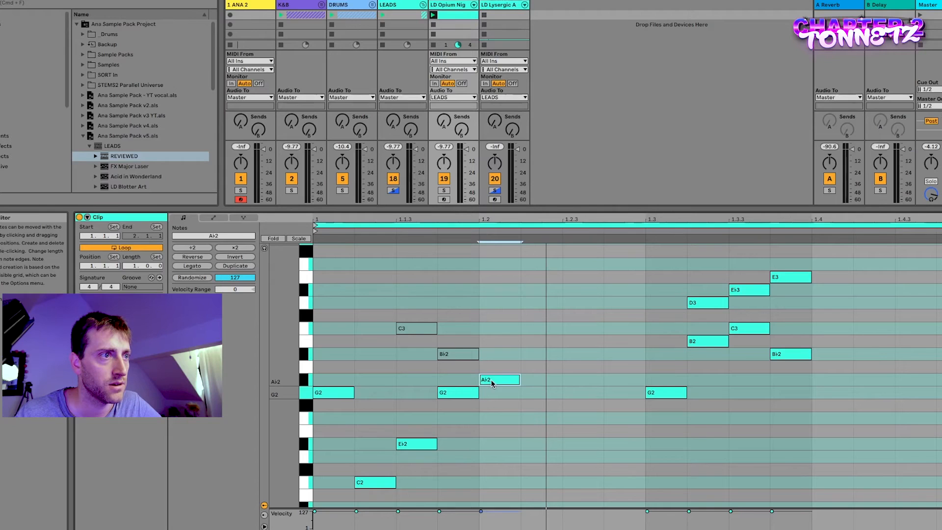
pyautogui.moveTo(625, 300); pyautogui.dragTo(263, 464)
pyautogui.hotkey('ctrl', 'l')
pyautogui.press('space')
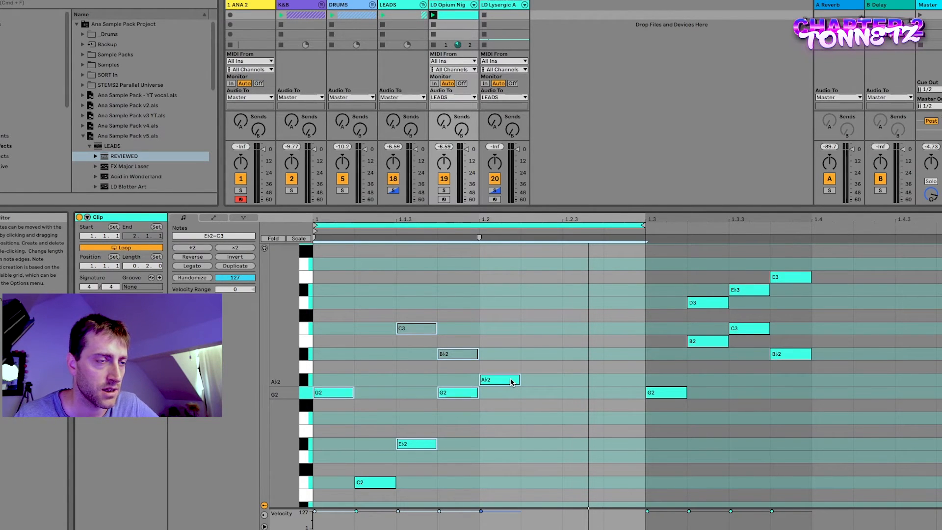
# Step: Try moving the A♭2 note to B2 at 1.2.2, and undo the move
pyautogui.click(546, 413)
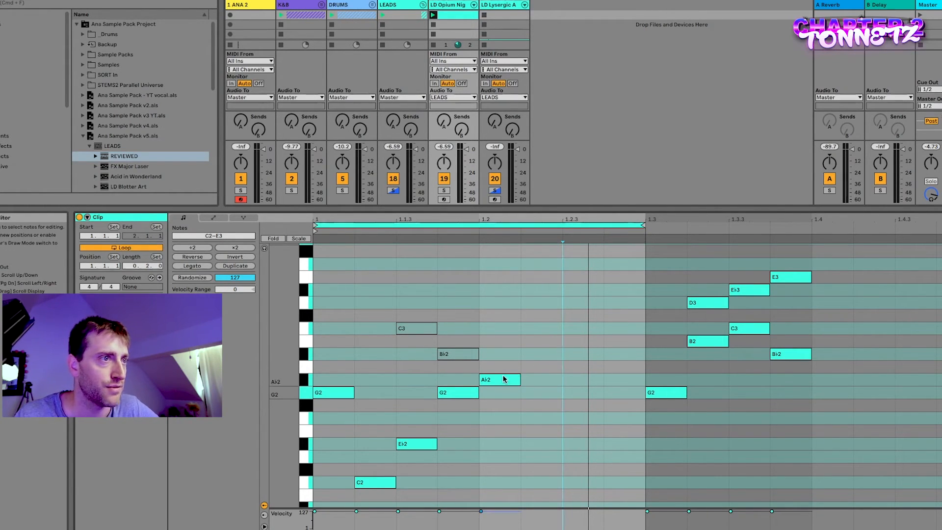
pyautogui.moveTo(500, 382); pyautogui.dragTo(549, 344)
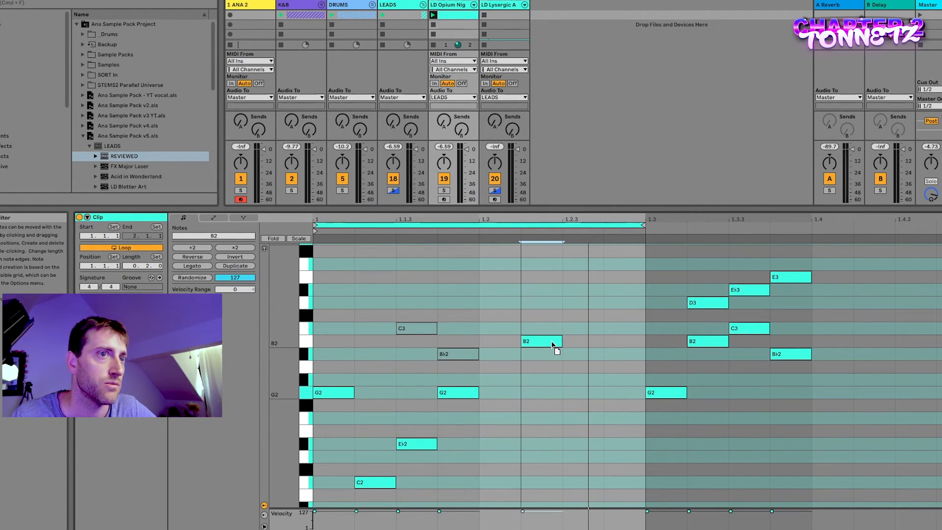
pyautogui.press('super+z')
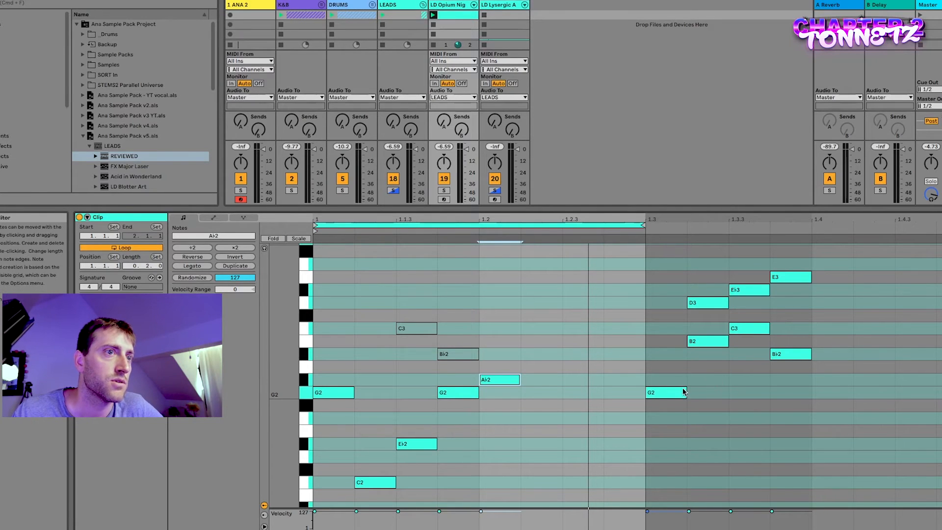
# Step: Add G3 and G2 notes at 1.3.4 around the existing E3 and B♭2 notes
pyautogui.click(785, 276)
pyautogui.scroll(1, 790, 296)
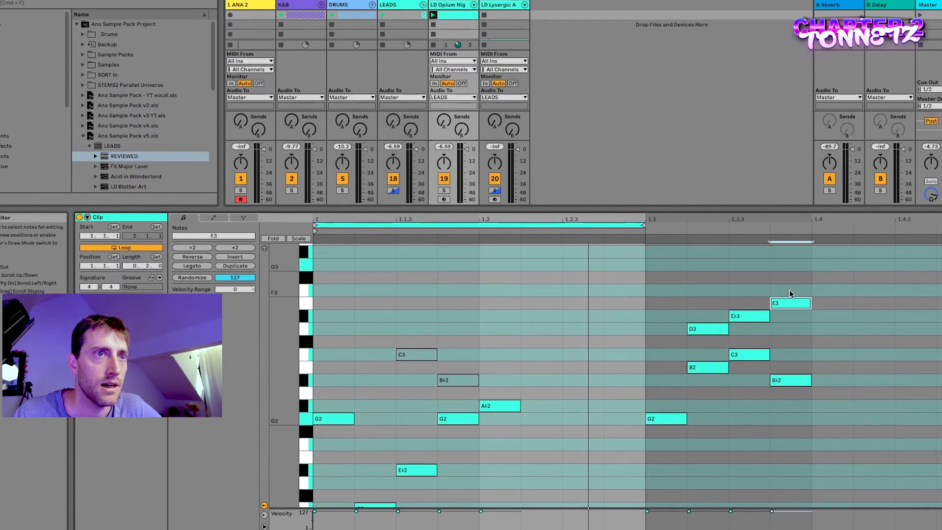
pyautogui.doubleClick(791, 265)
pyautogui.moveTo(790, 270); pyautogui.dragTo(789, 270)
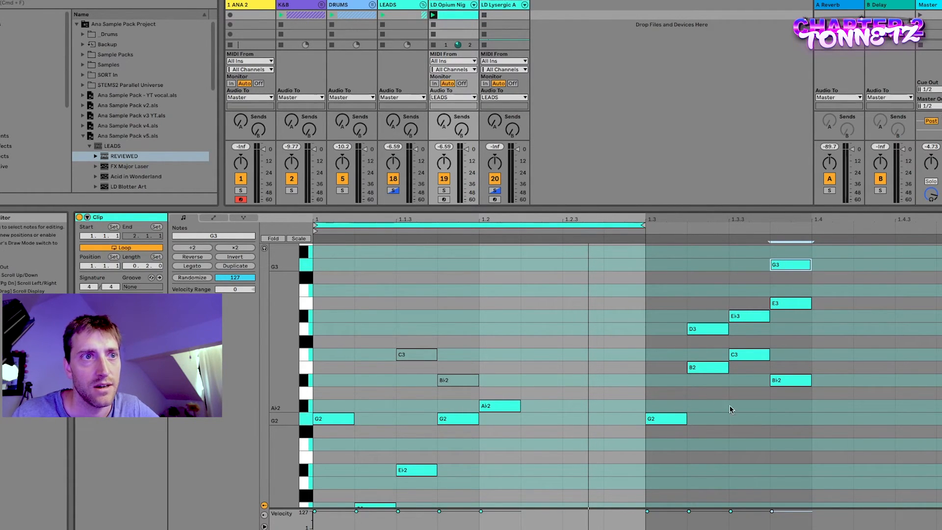
pyautogui.doubleClick(790, 419)
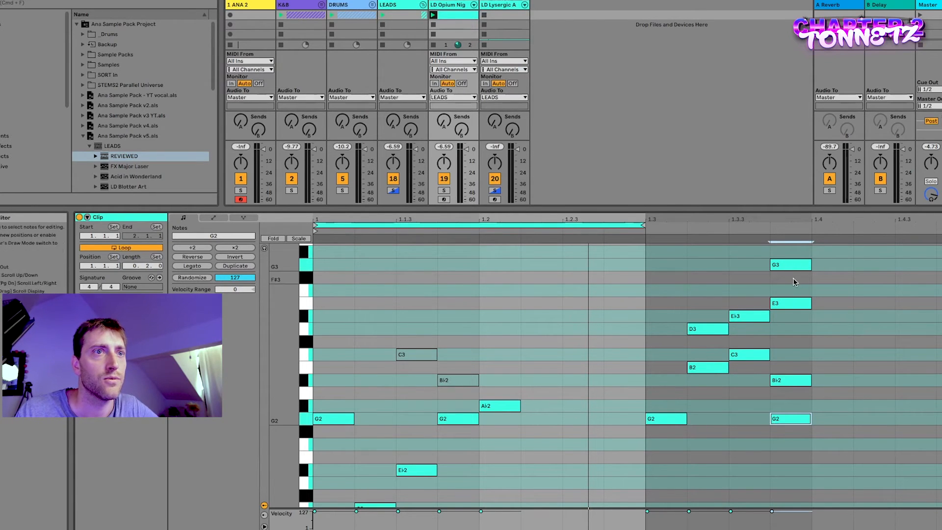
pyautogui.click(796, 301)
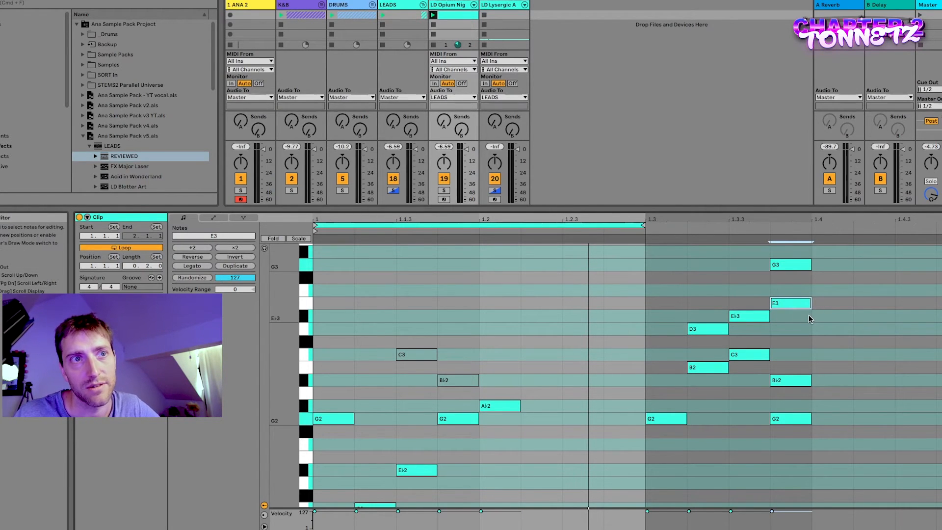
# Step: Add an F2 note at 1.2.2, right after the A♭2 note, and play the two-beat loop
pyautogui.click(797, 281)
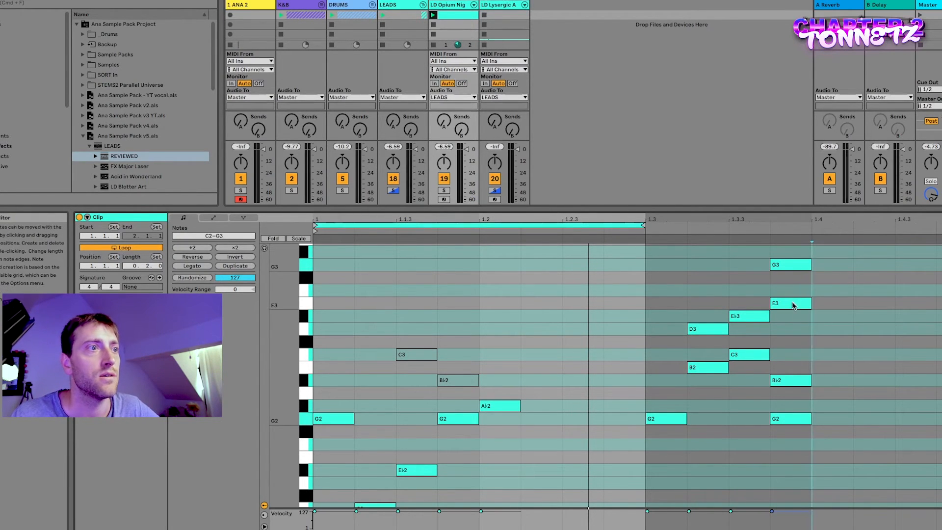
pyautogui.doubleClick(547, 418)
pyautogui.moveTo(547, 418); pyautogui.dragTo(547, 445)
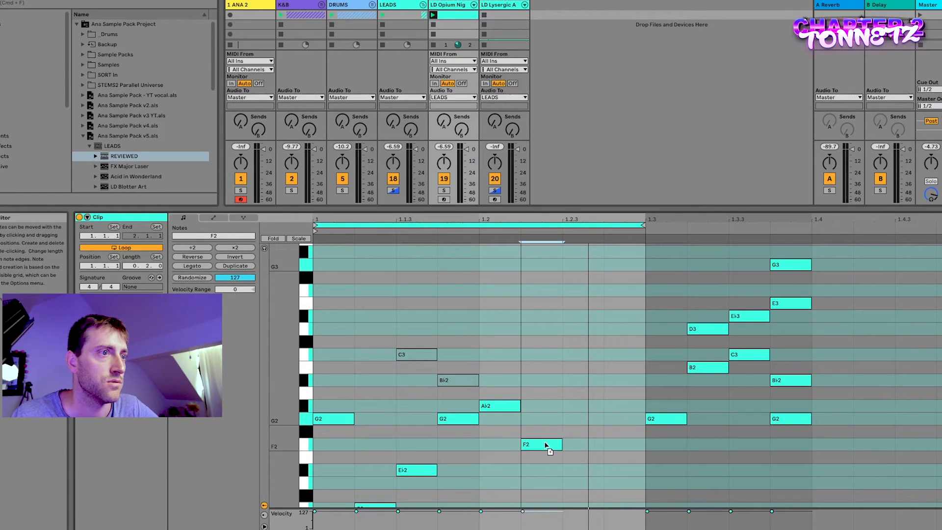
pyautogui.click(315, 329)
pyautogui.press('space')
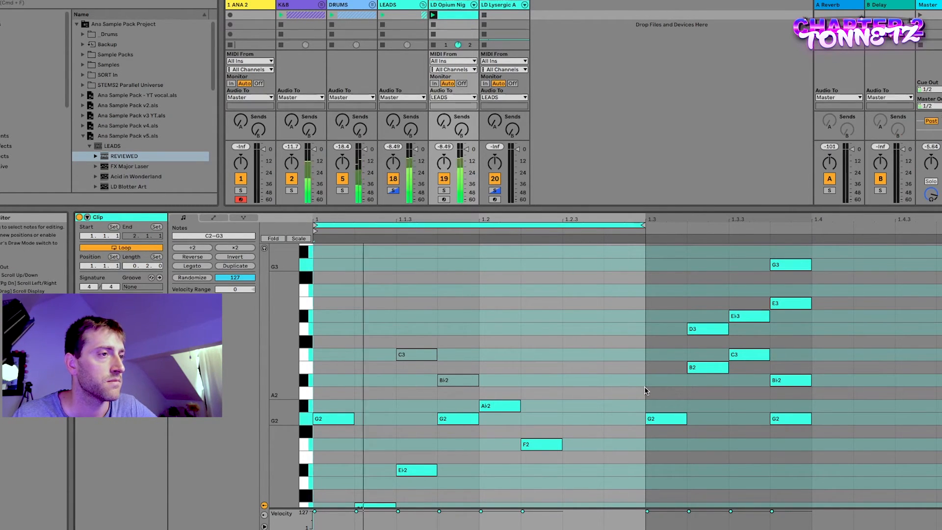
pyautogui.press('space')
# Step: Delete the G2 and G3 notes at 1.3.4, keeping the B♭2 and E3 pair
pyautogui.click(575, 414)
pyautogui.doubleClick(781, 420)
pyautogui.click(781, 268)
pyautogui.doubleClick(781, 268)
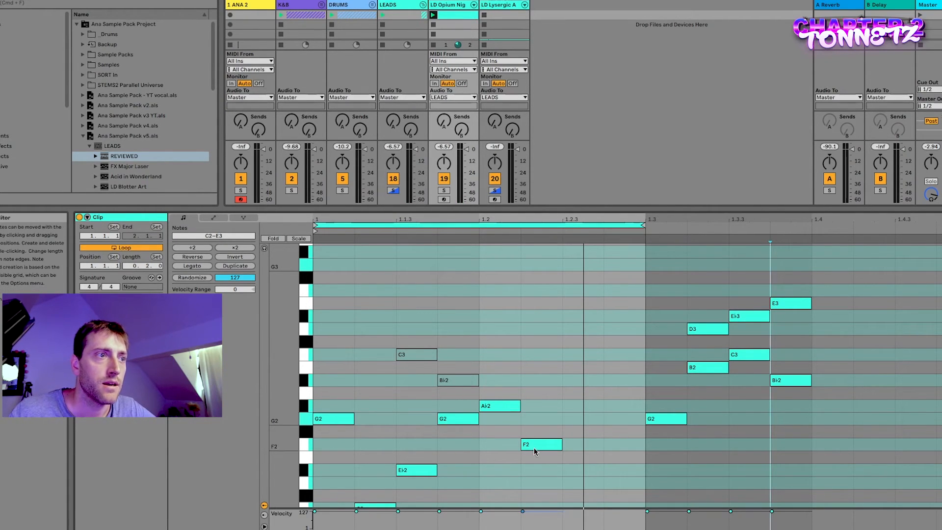
# Step: Copy the F2 note to C3 at 1.2.3, play the loop, and add a G2 note at 1.2.4
pyautogui.scroll(-1, 545, 440)
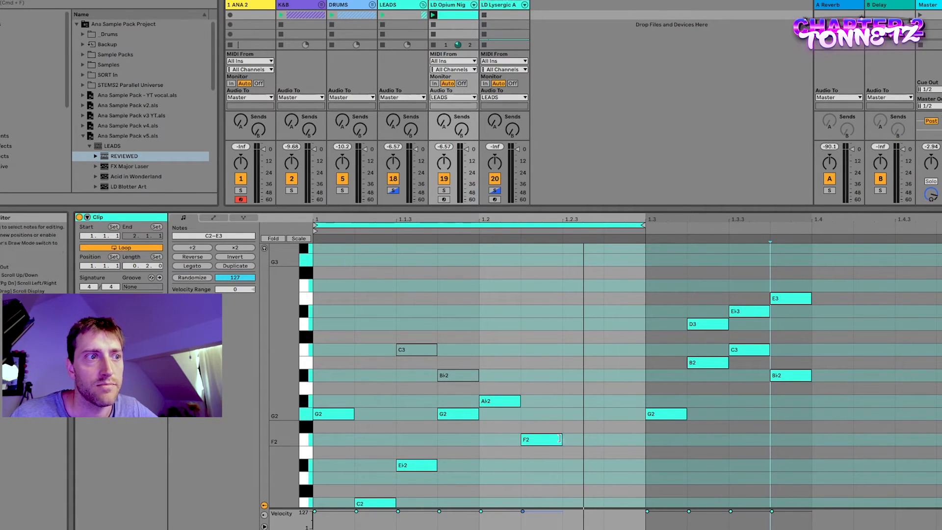
pyautogui.scroll(3, 564, 449)
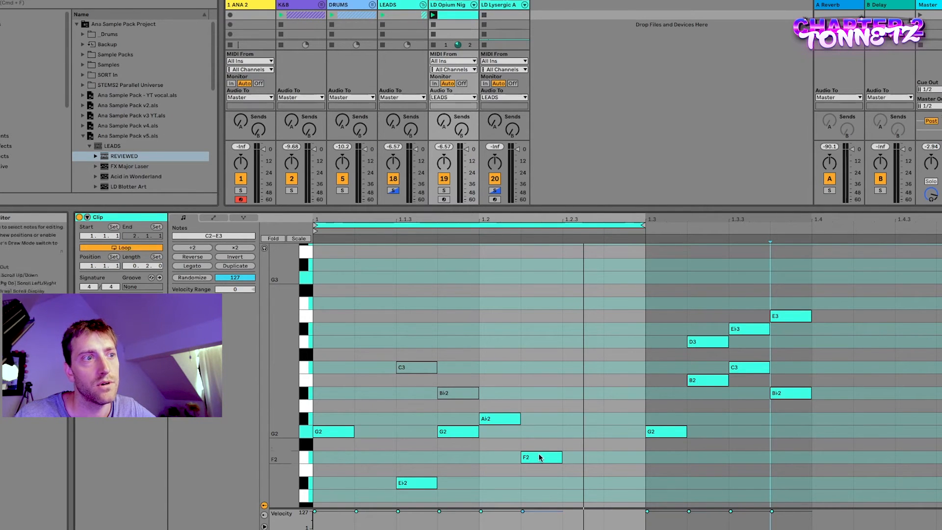
pyautogui.moveTo(540, 455); pyautogui.dragTo(583, 369)
pyautogui.press('space')
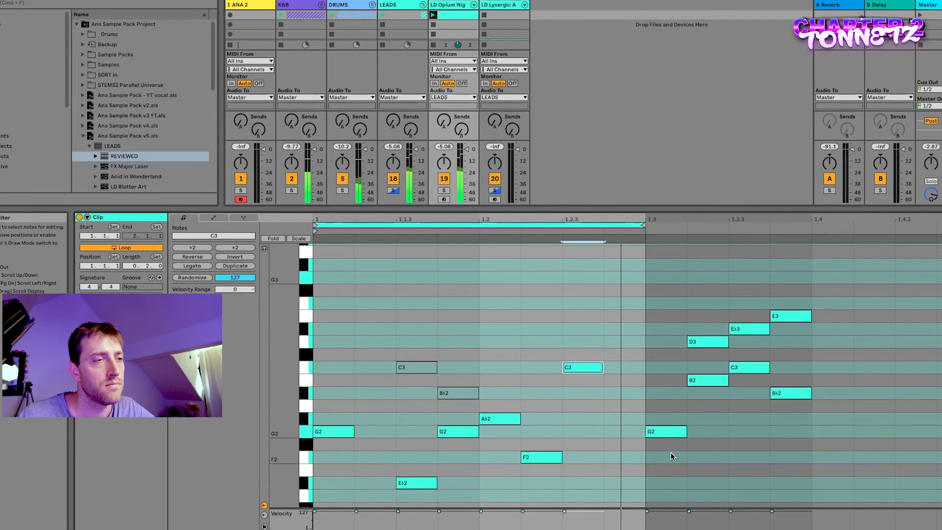
pyautogui.click(588, 374)
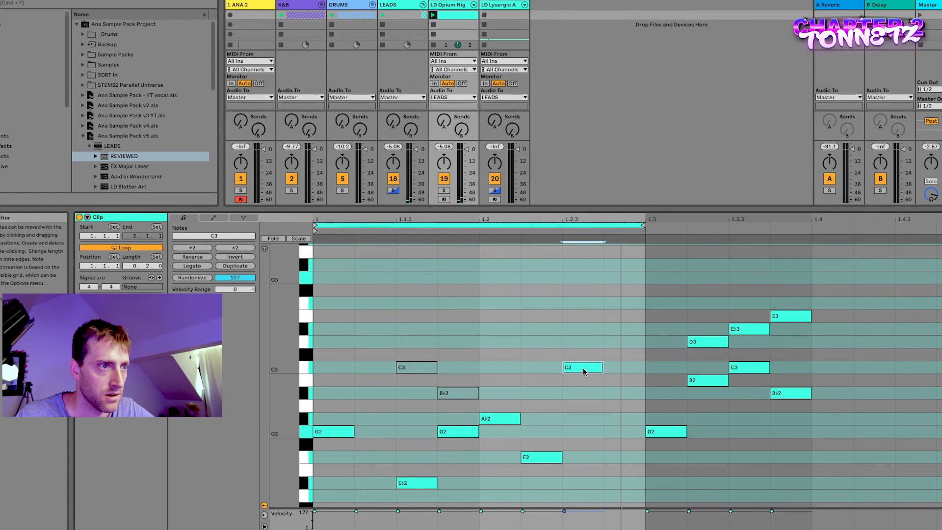
pyautogui.doubleClick(616, 431)
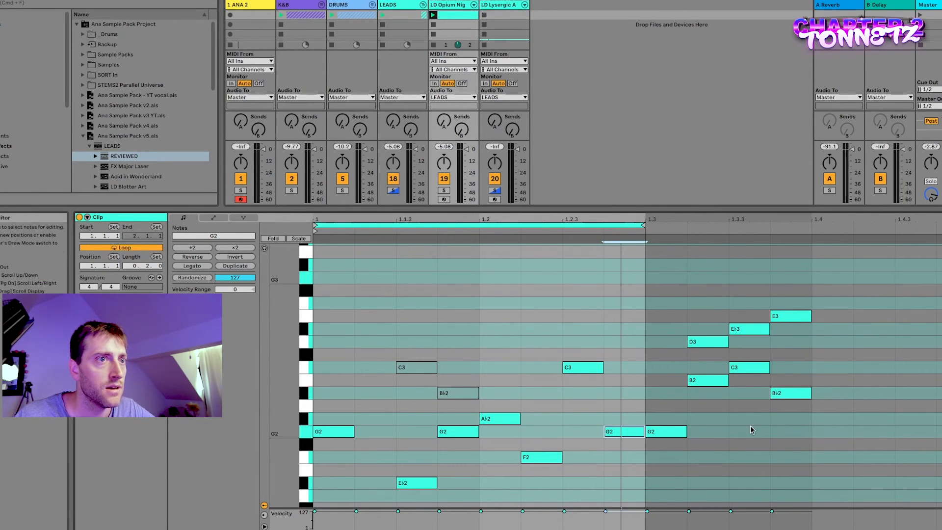
pyautogui.doubleClick(662, 303)
pyautogui.moveTo(662, 303); pyautogui.dragTo(708, 279)
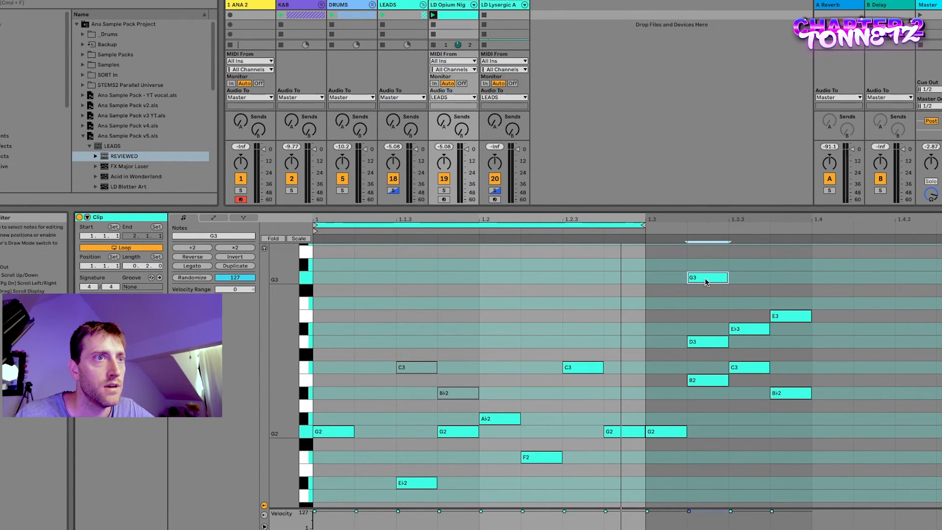
pyautogui.press('Delete')
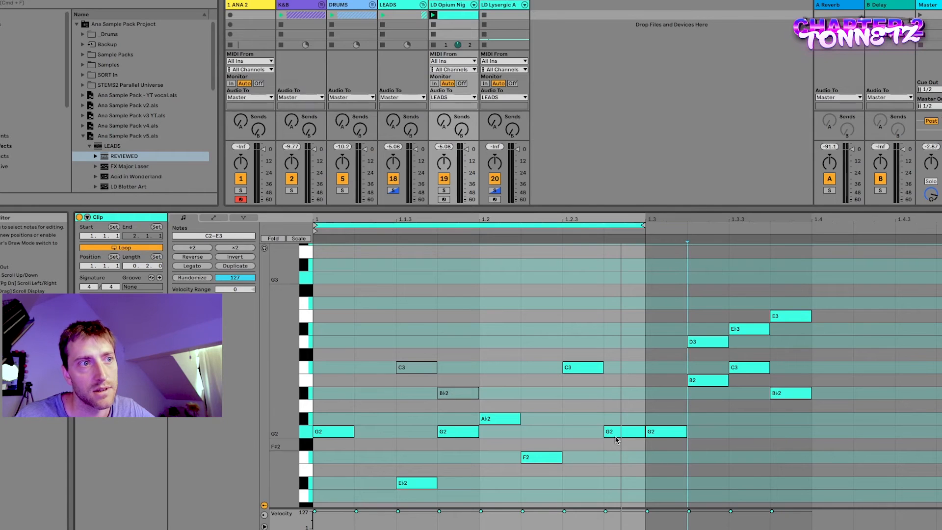
# Step: Play the two-beat melody loop ending on the G2 note at 1.2.4
pyautogui.click(642, 431)
pyautogui.press('space')
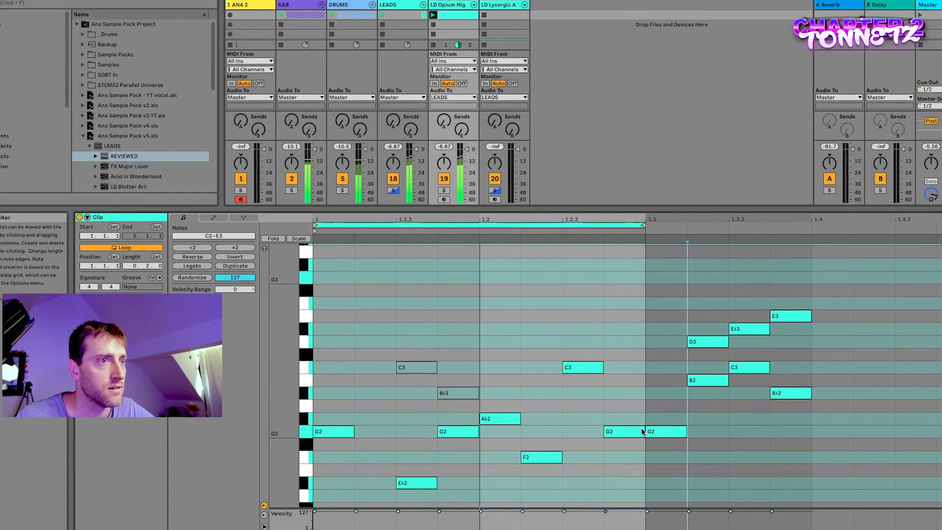
# Step: Move the reference notes at beat 1.3 to start at bar 2, and extend the loop length to 1.0.0
pyautogui.moveTo(663, 310); pyautogui.dragTo(834, 448)
pyautogui.moveTo(657, 431); pyautogui.dragTo(908, 432)
pyautogui.hscroll(3, 723, 435)
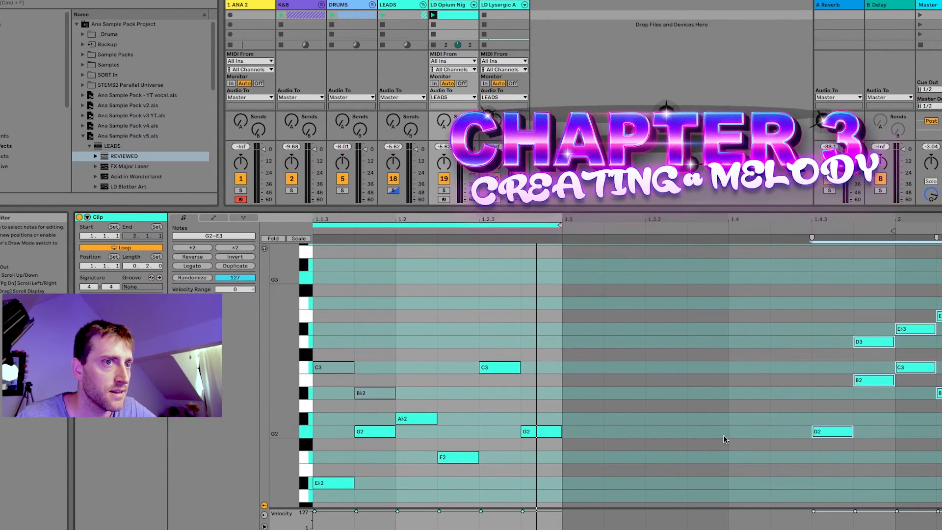
pyautogui.moveTo(838, 428); pyautogui.dragTo(910, 433)
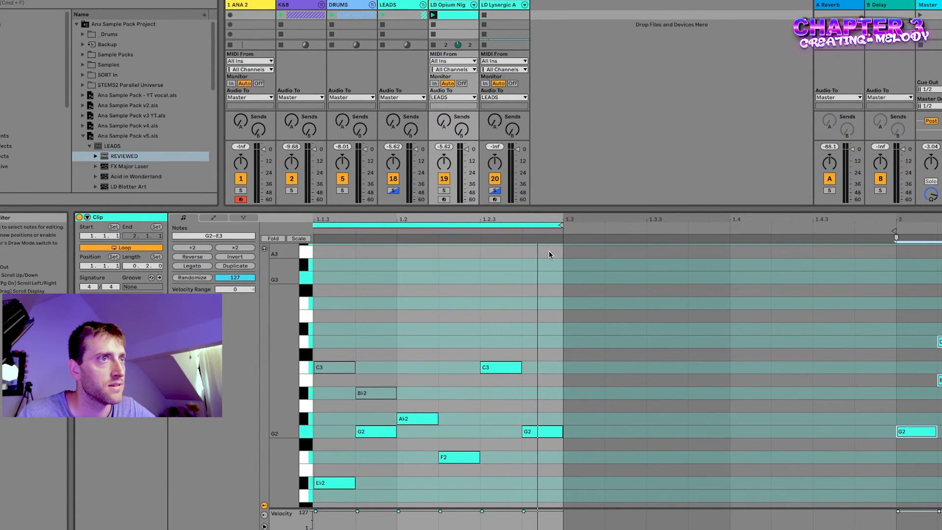
pyautogui.moveTo(558, 225); pyautogui.dragTo(895, 224)
pyautogui.hscroll(-2, 657, 339)
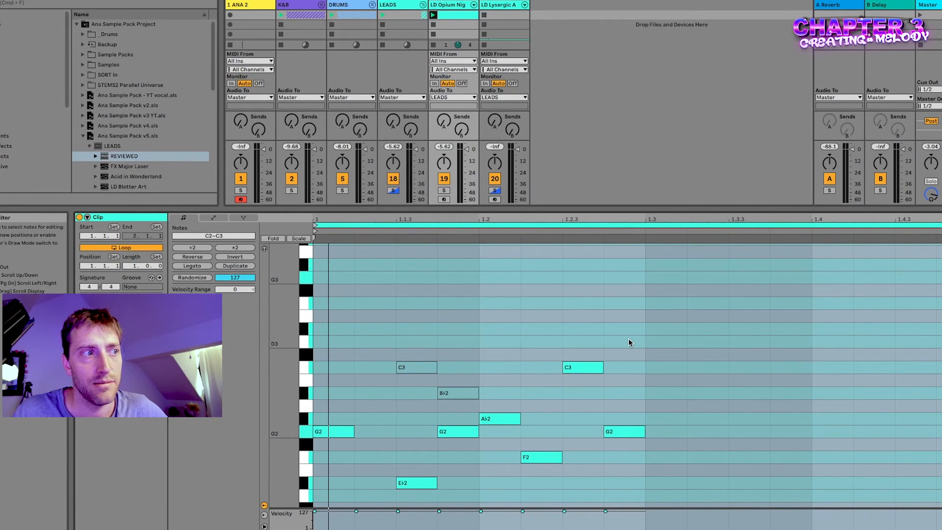
# Step: Compare the melody notes in the first two beats with the reference note pairs at bar 2
pyautogui.scroll(-2, 411, 368)
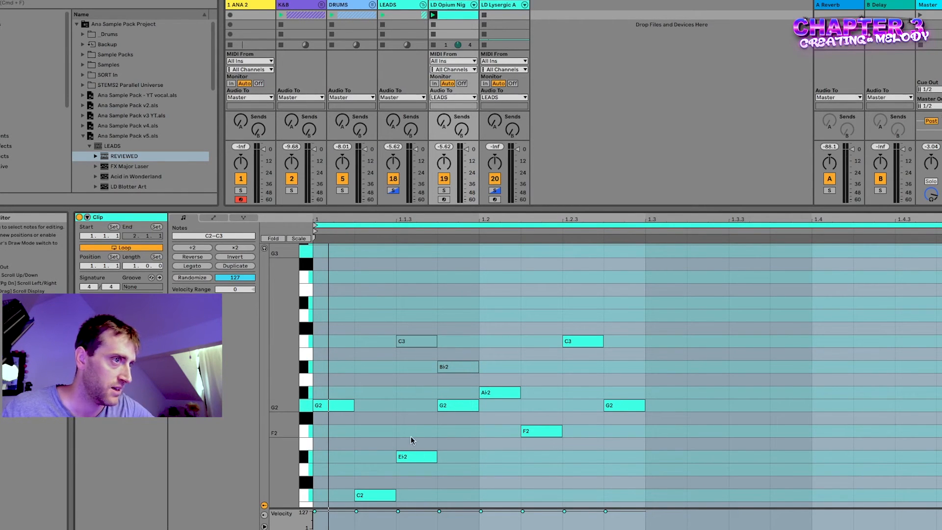
pyautogui.hscroll(3, 511, 448)
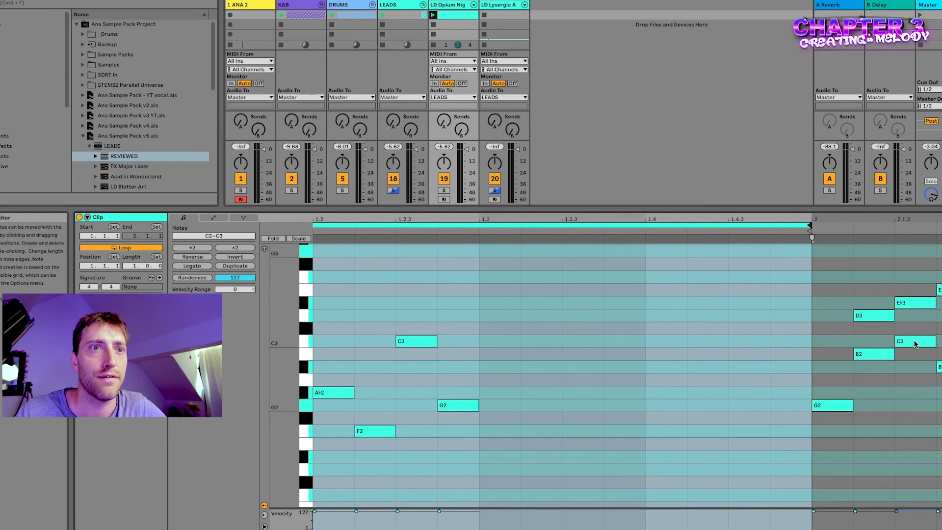
pyautogui.press('space')
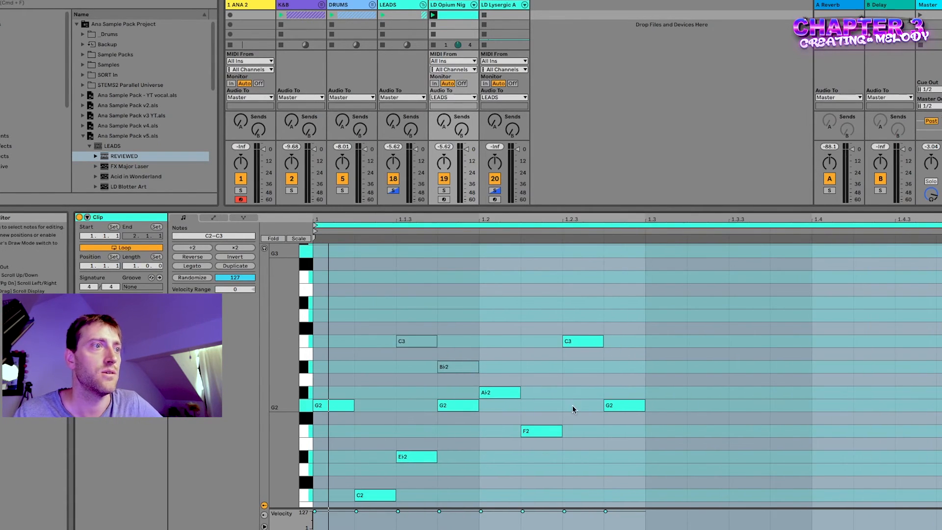
pyautogui.click(344, 290)
pyautogui.click(319, 295)
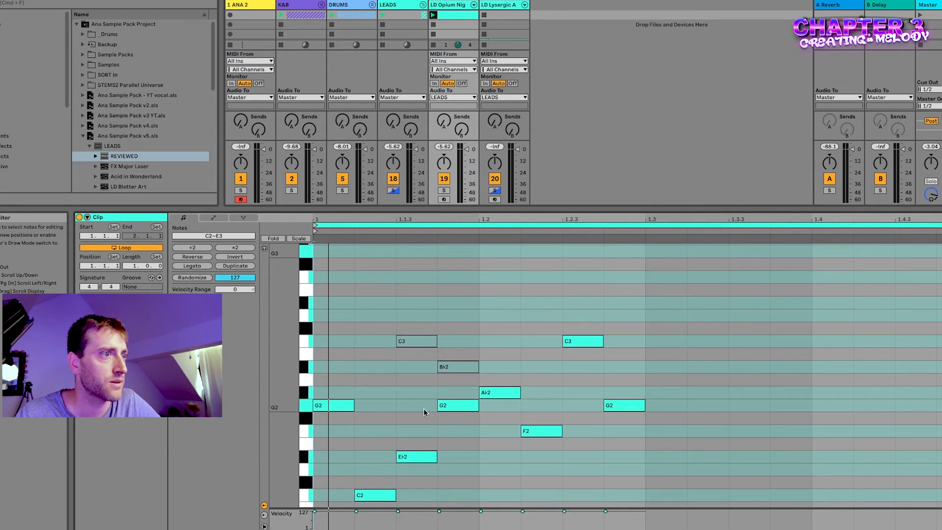
pyautogui.moveTo(346, 392); pyautogui.dragTo(450, 498)
pyautogui.click(388, 420)
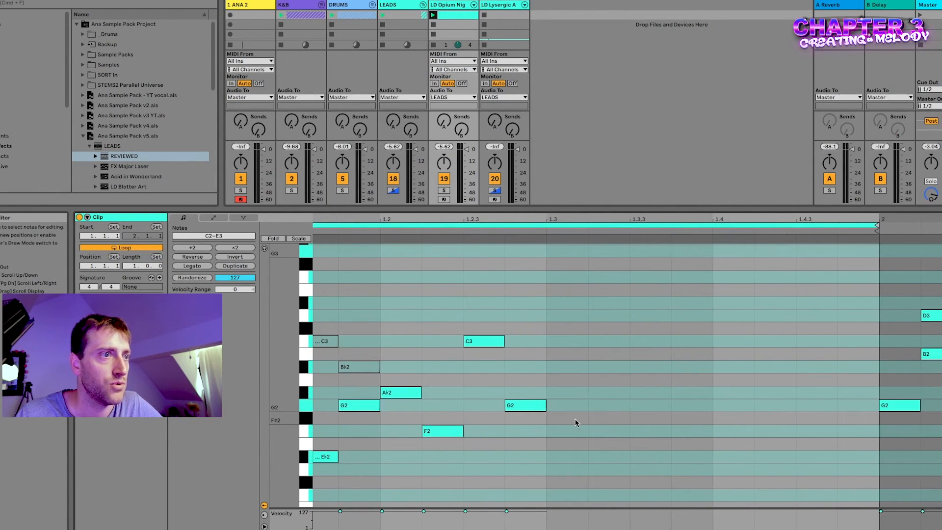
# Step: Add a G2 note at beat 1.3 and lower it to C2
pyautogui.doubleClick(566, 406)
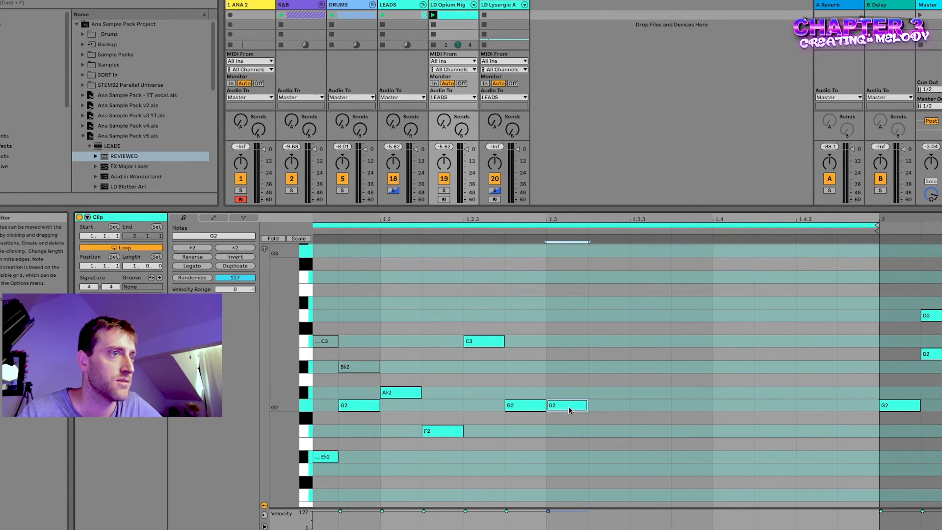
pyautogui.press('Down')
pyautogui.press('Down')
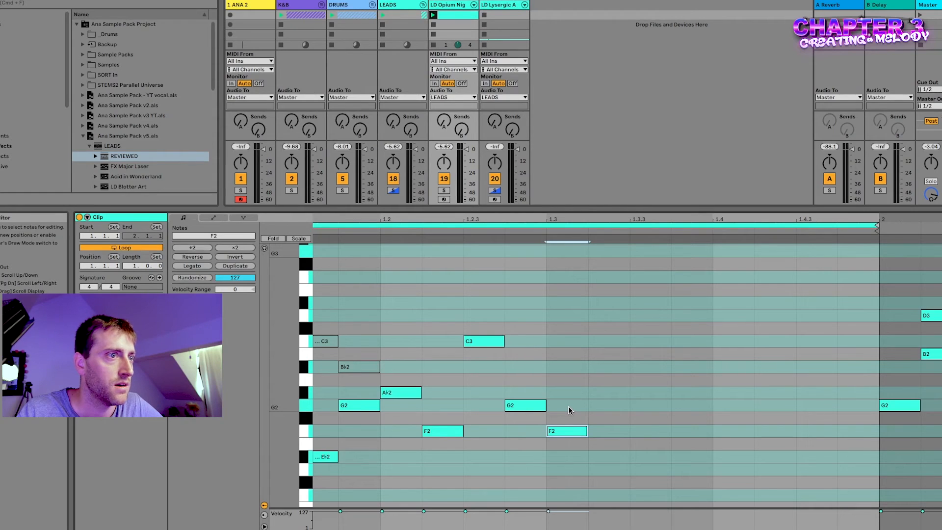
pyautogui.press('Down')
pyautogui.press('Down')
pyautogui.press('Down')
pyautogui.press('Down')
pyautogui.press('Down')
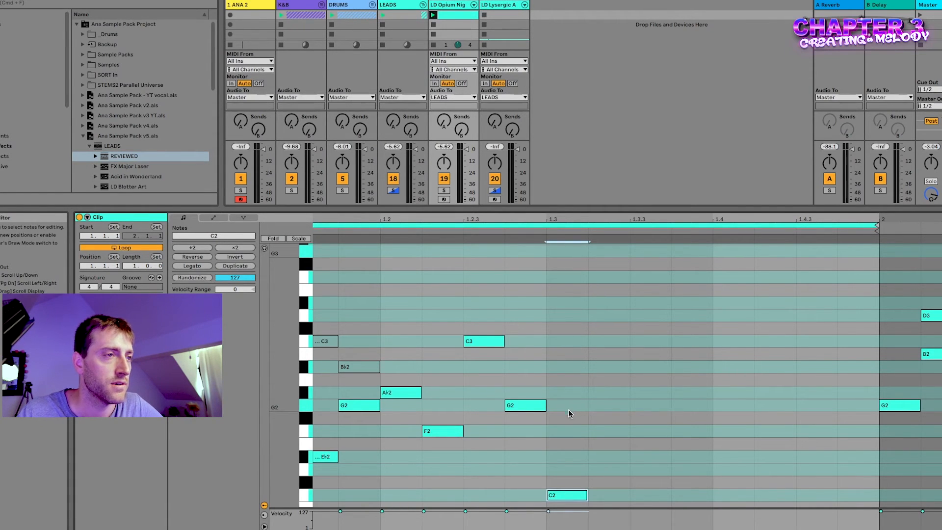
# Step: Play the melody through the C2 note at beat 1.3
pyautogui.hscroll(-1, 575, 456)
pyautogui.click(581, 460)
pyautogui.press('space')
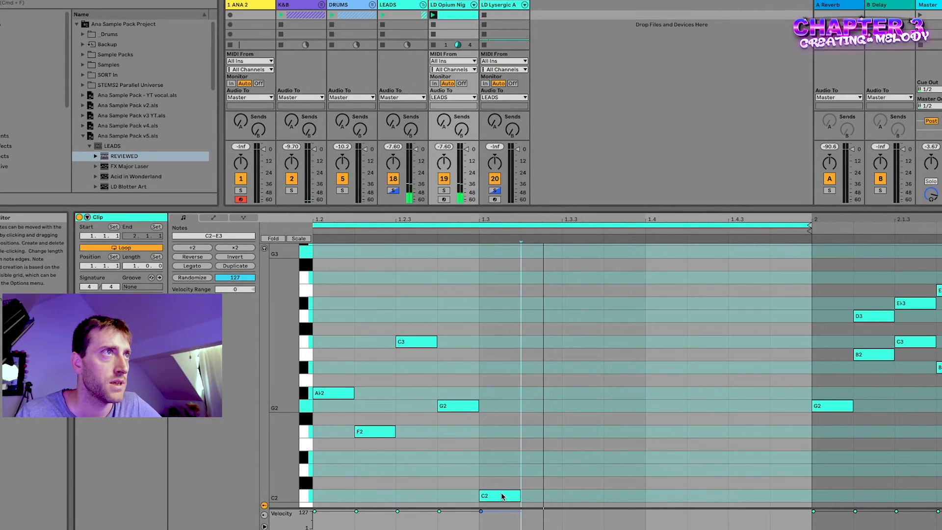
# Step: Copy the C2 note at beat 1.3 to G2 at 1.3.3 and to E♭2 at 1.3.2
pyautogui.scroll(1, 501, 496)
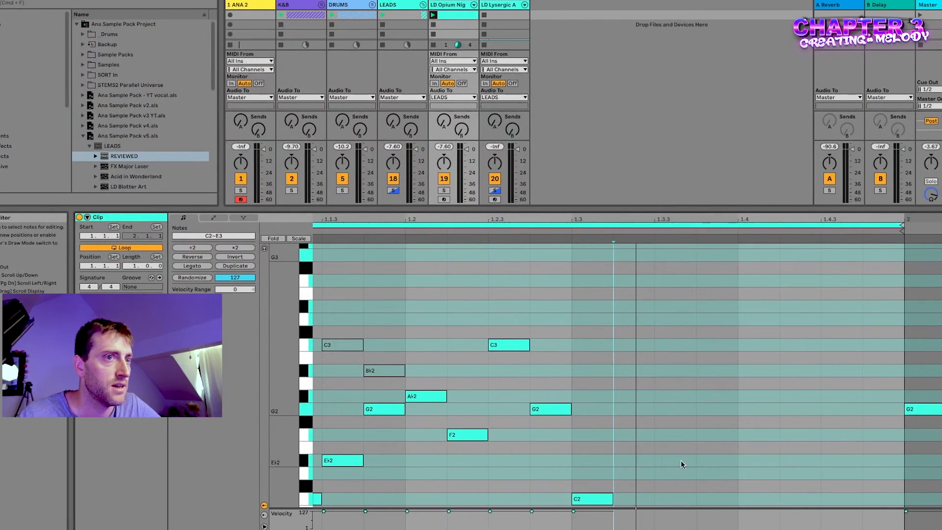
pyautogui.hscroll(2, 637, 456)
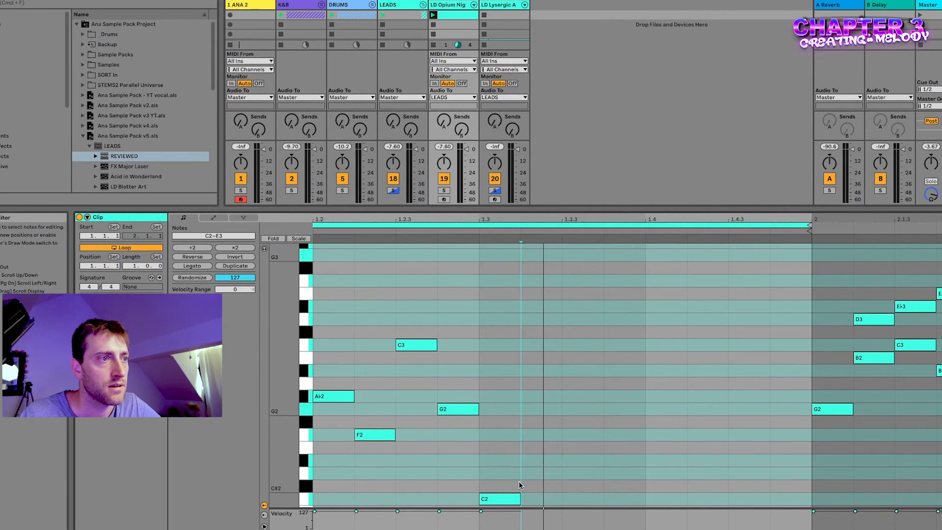
pyautogui.hscroll(-2, 510, 483)
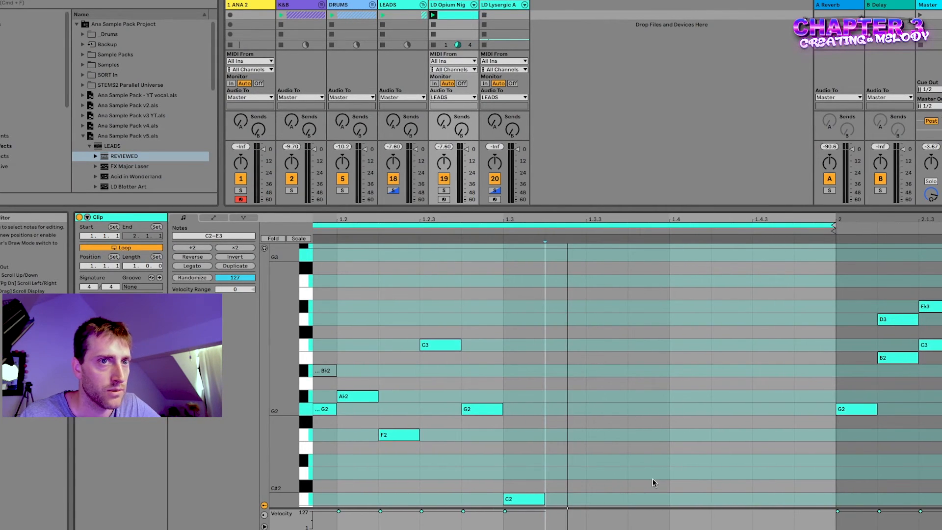
pyautogui.hscroll(1, 837, 410)
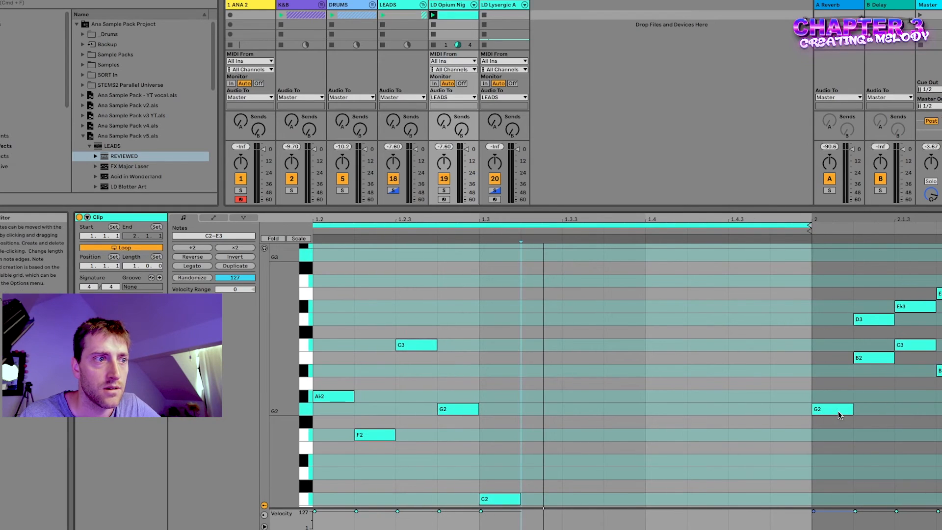
pyautogui.moveTo(510, 500); pyautogui.dragTo(596, 412)
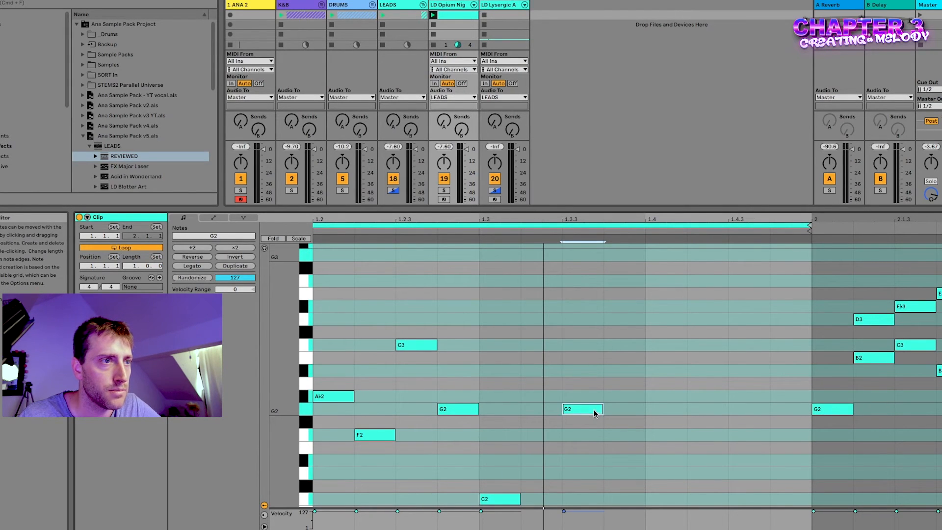
pyautogui.moveTo(493, 494); pyautogui.dragTo(552, 460)
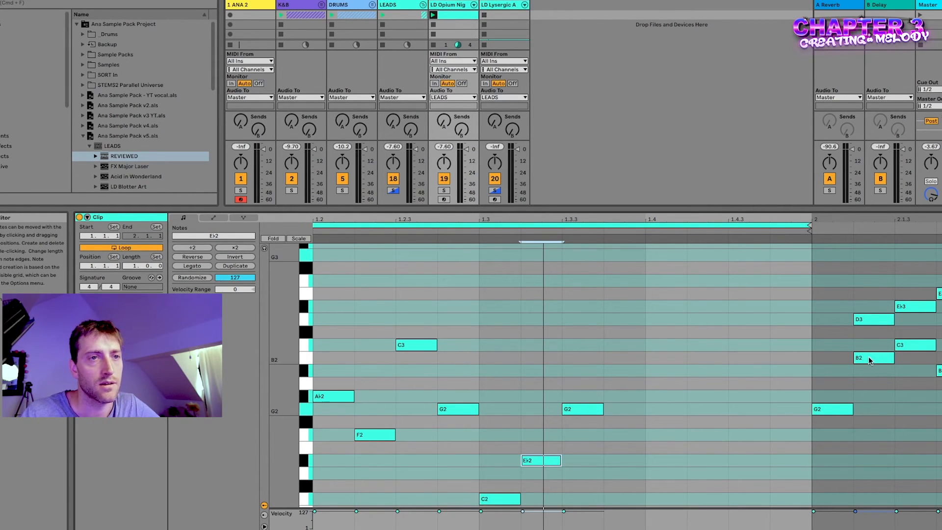
pyautogui.click(605, 434)
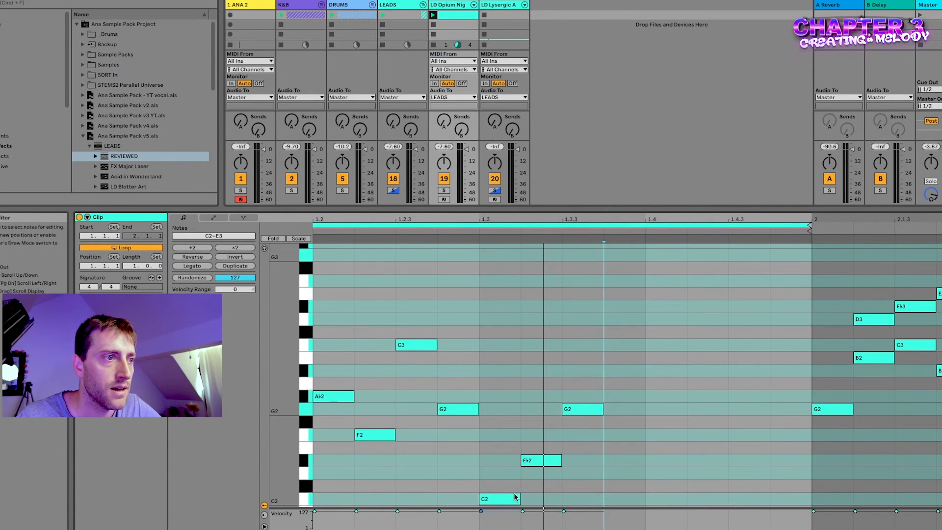
# Step: Copy the G2 note at 1.3.3 to E♭3 at 1.3.4, and play the melody
pyautogui.moveTo(582, 412); pyautogui.dragTo(625, 308)
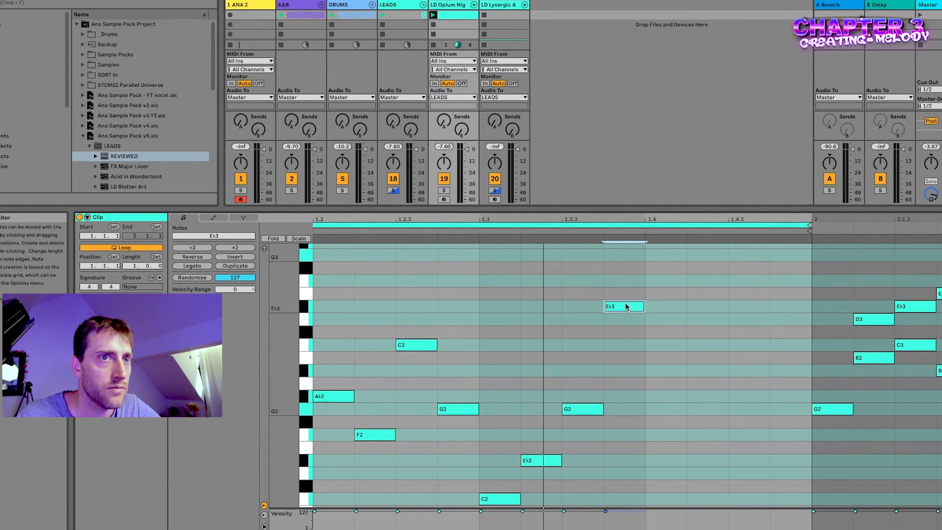
pyautogui.press('space')
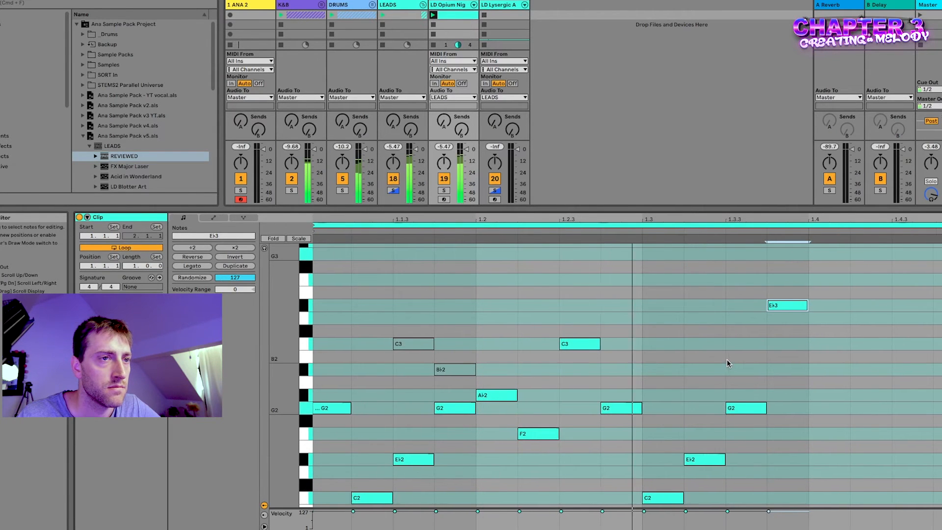
pyautogui.hscroll(2, 737, 368)
pyautogui.hscroll(-1, 738, 368)
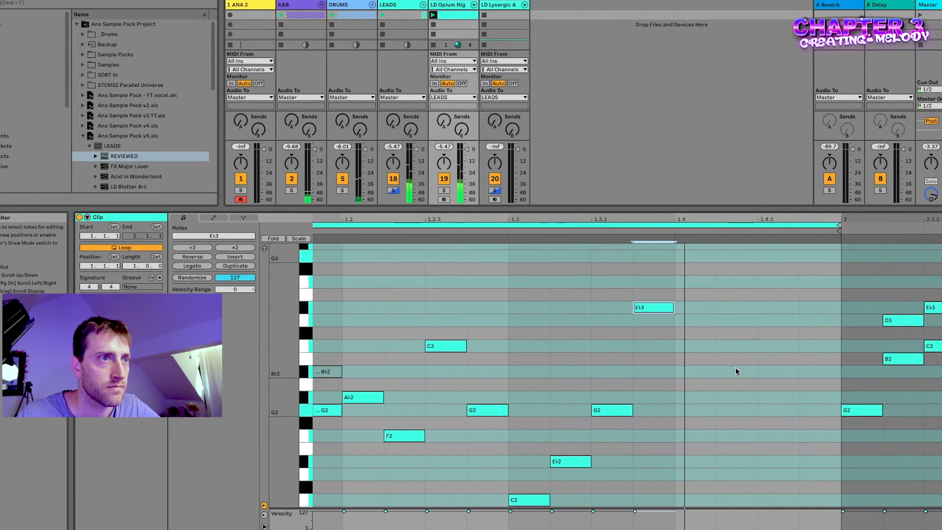
pyautogui.click(684, 340)
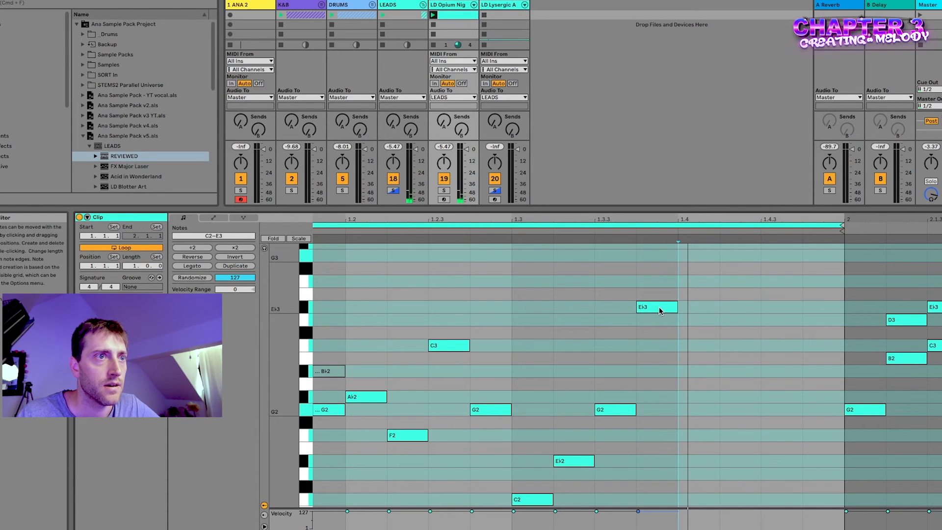
# Step: Add a new note at beat 1.4 and place it at F♯3
pyautogui.hscroll(1, 676, 321)
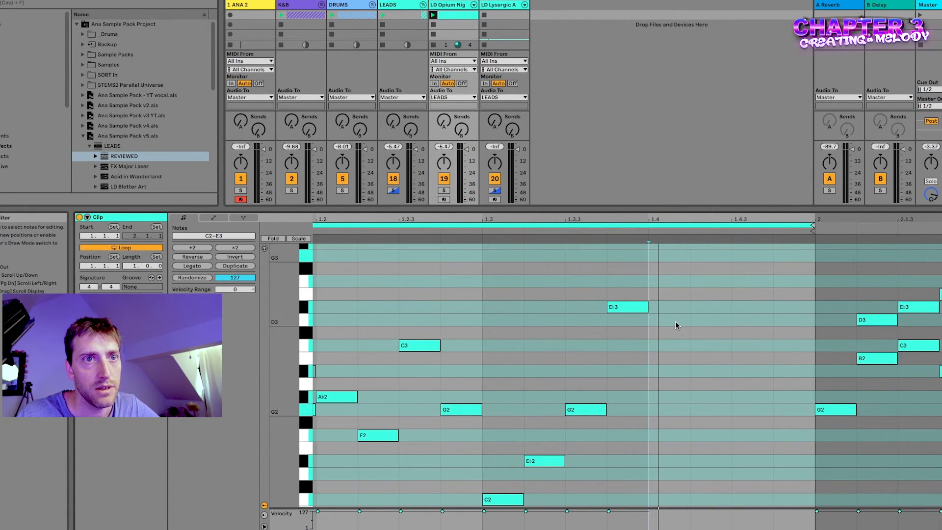
pyautogui.moveTo(899, 282); pyautogui.dragTo(923, 350)
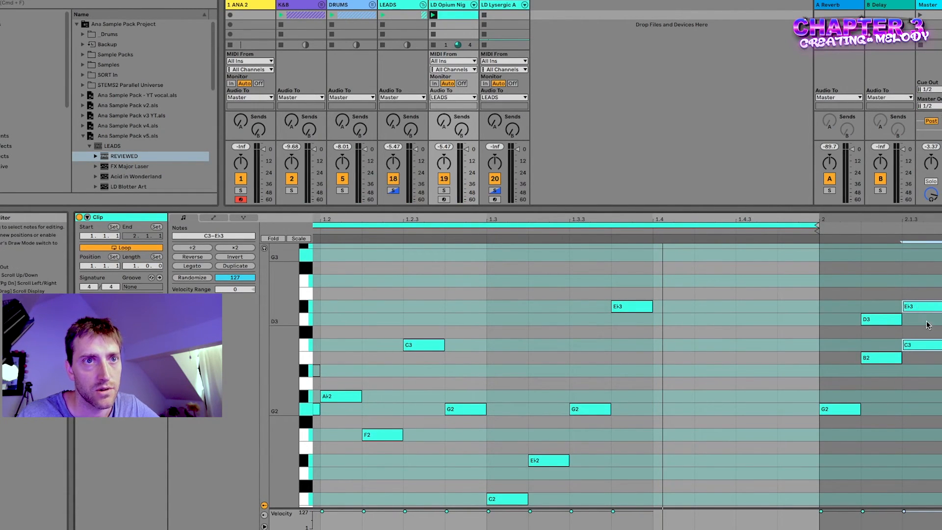
pyautogui.hscroll(1, 686, 334)
pyautogui.click(637, 325)
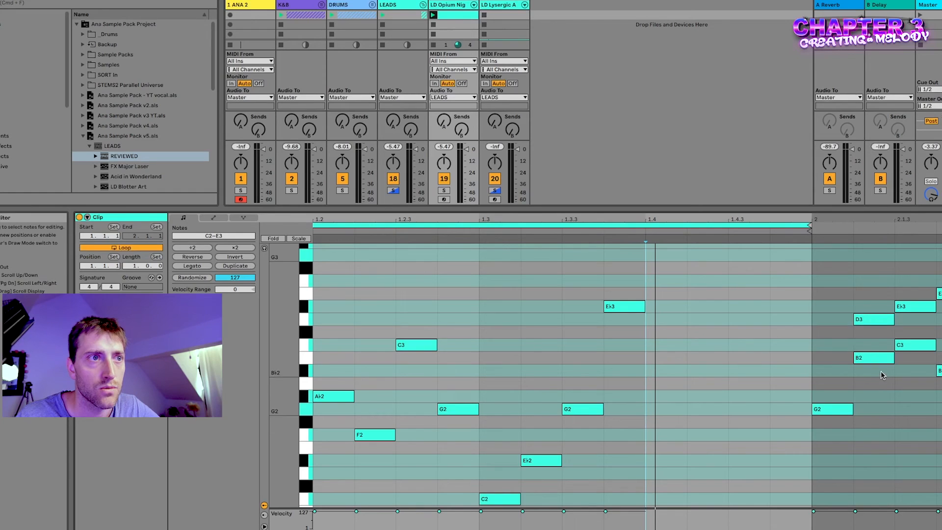
pyautogui.doubleClick(660, 294)
pyautogui.moveTo(660, 294); pyautogui.dragTo(667, 269)
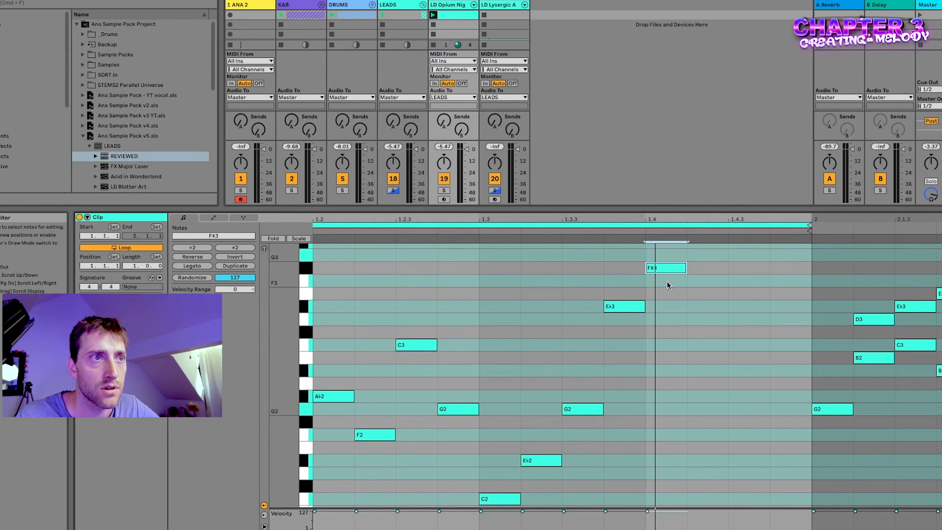
# Step: Move the note at beat 1.4 to C4, lower it by octaves to C2, and play the melody
pyautogui.scroll(1, 664, 267)
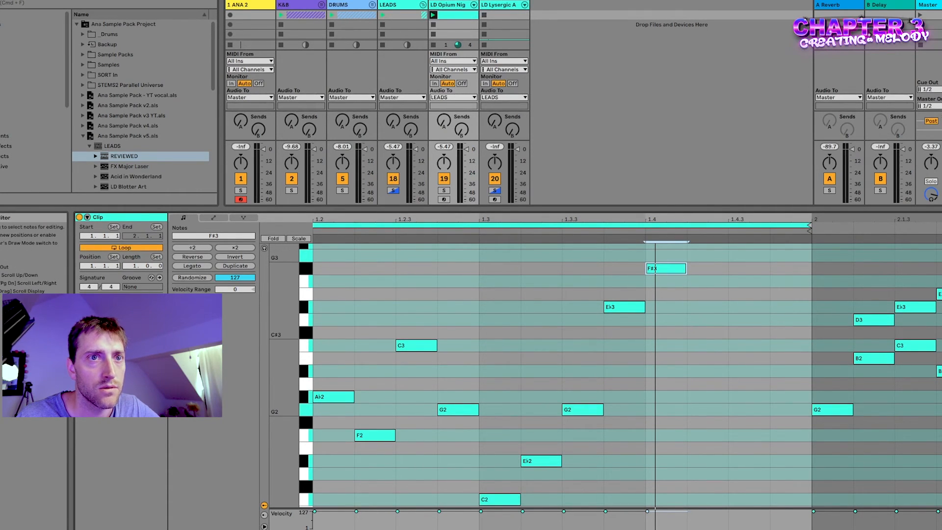
pyautogui.scroll(5, 658, 295)
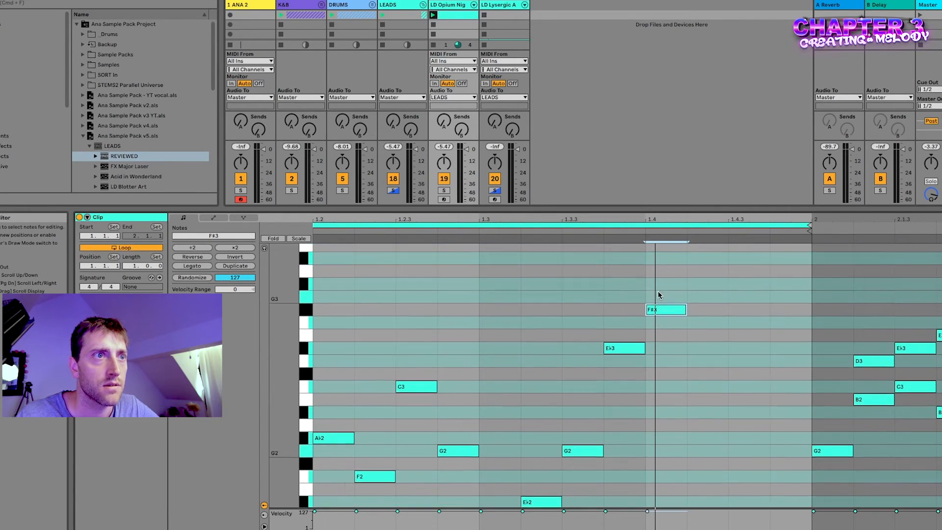
pyautogui.moveTo(666, 385); pyautogui.dragTo(681, 317)
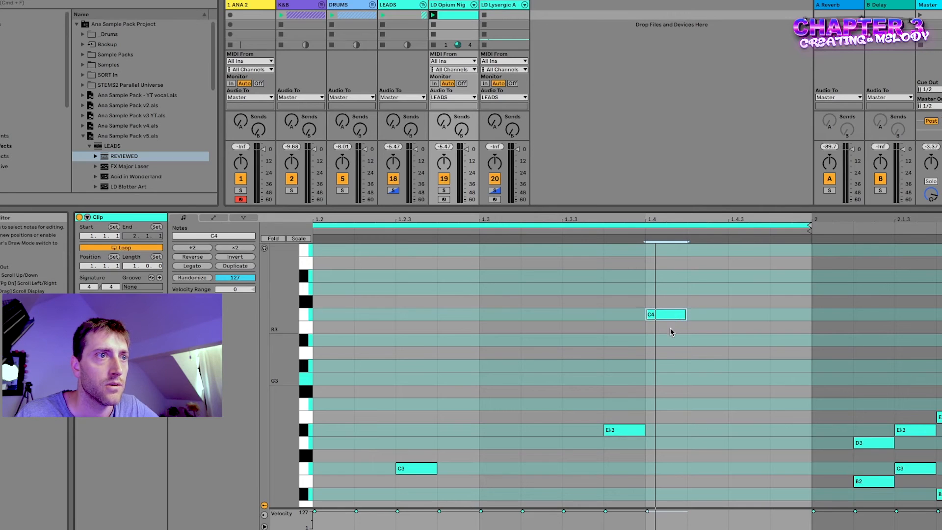
pyautogui.hotkey('shift', 'Down')
pyautogui.scroll(-3, 670, 324)
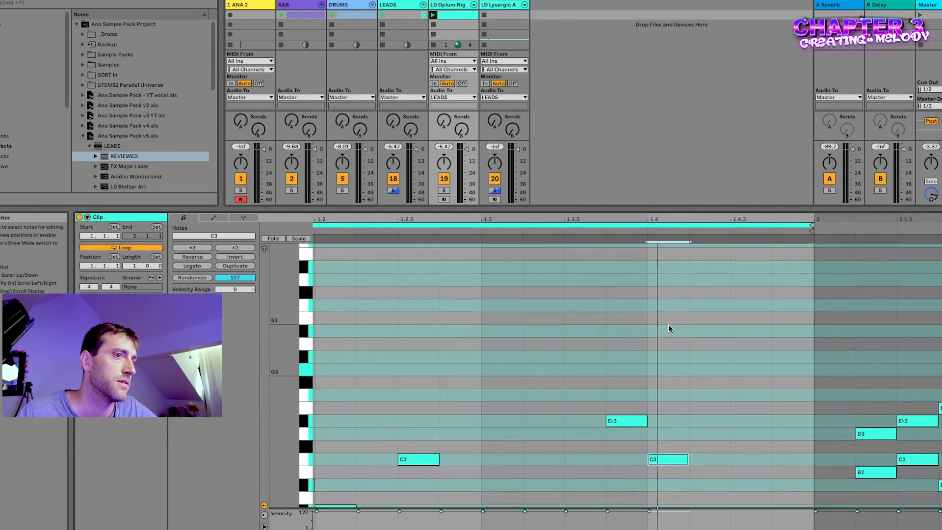
pyautogui.hotkey('shift', 'Down')
pyautogui.scroll(-2, 669, 337)
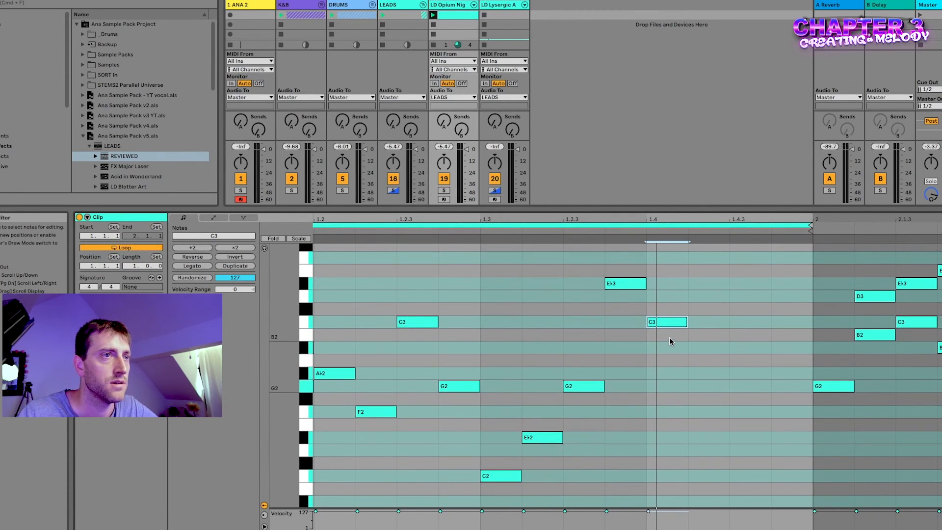
pyautogui.press('space')
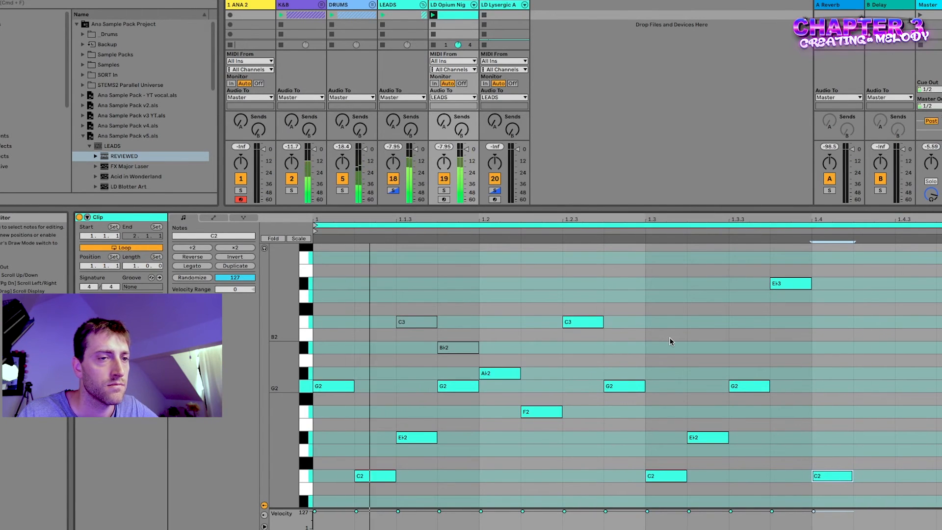
pyautogui.click(728, 444)
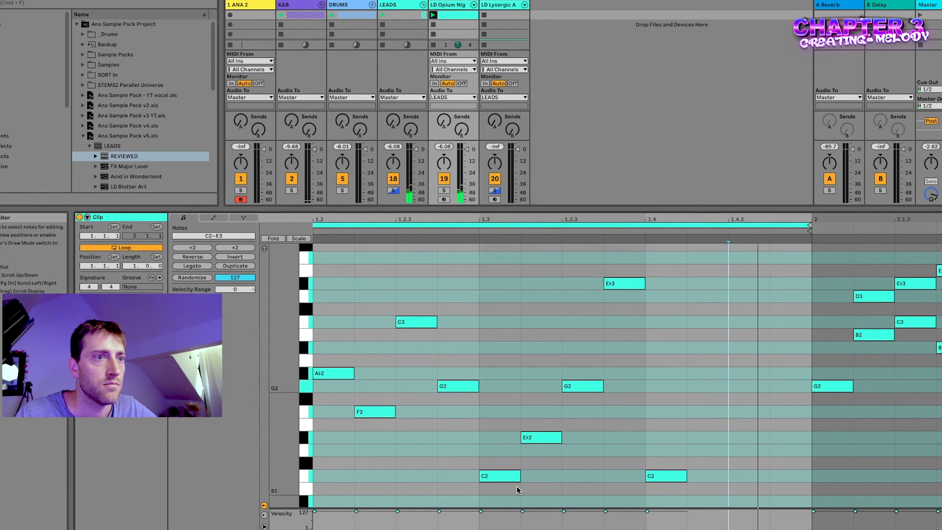
# Step: Copy the E♭2 note at 1.3.2 to 1.4.2, and copy that note to G2 at 1.4.4
pyautogui.moveTo(525, 438); pyautogui.dragTo(656, 445)
pyautogui.press('Right')
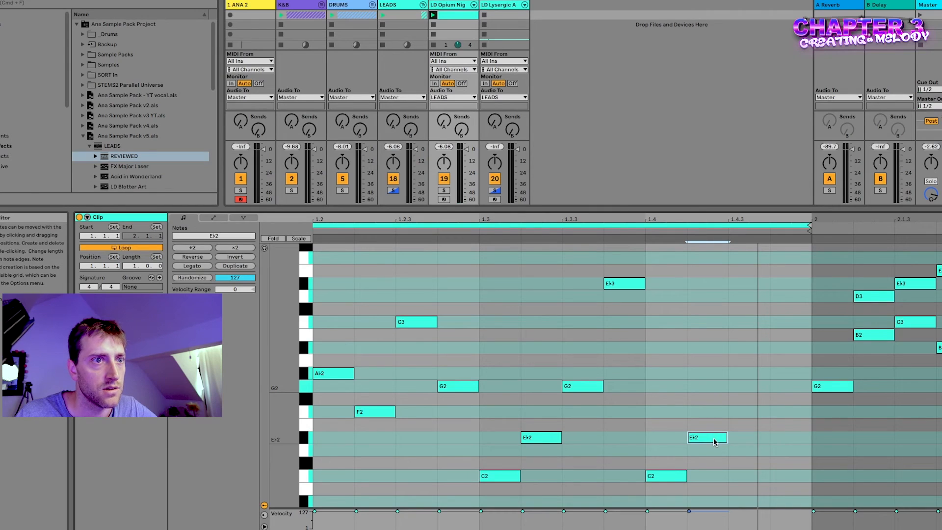
pyautogui.scroll(1, 698, 401)
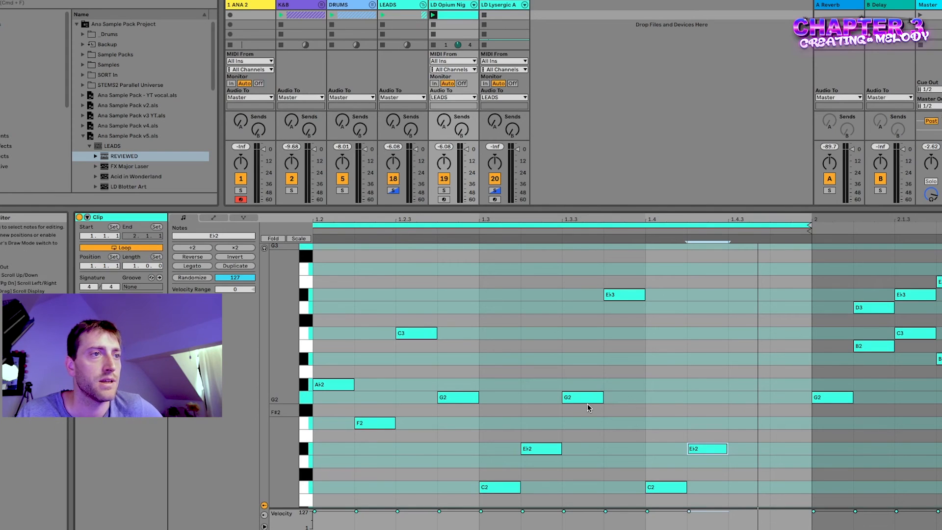
pyautogui.moveTo(713, 445); pyautogui.dragTo(750, 405)
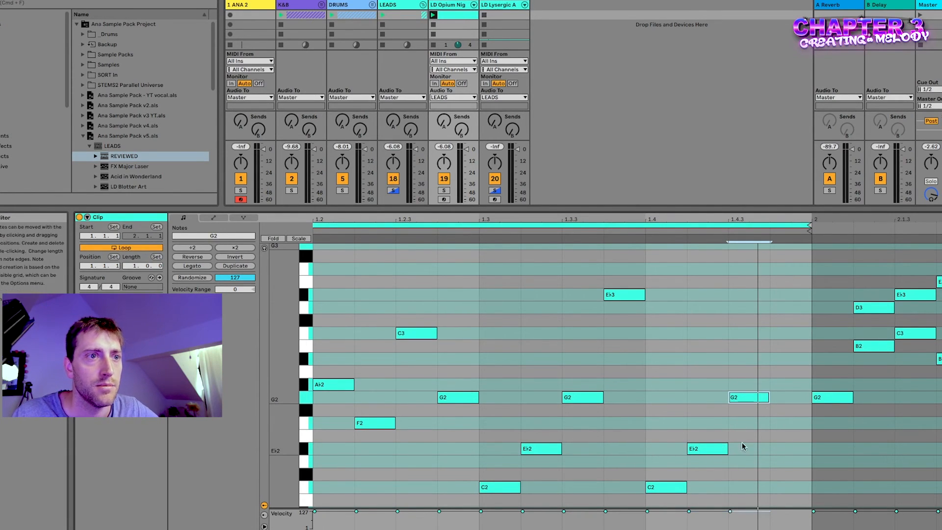
pyautogui.moveTo(757, 398); pyautogui.dragTo(778, 397)
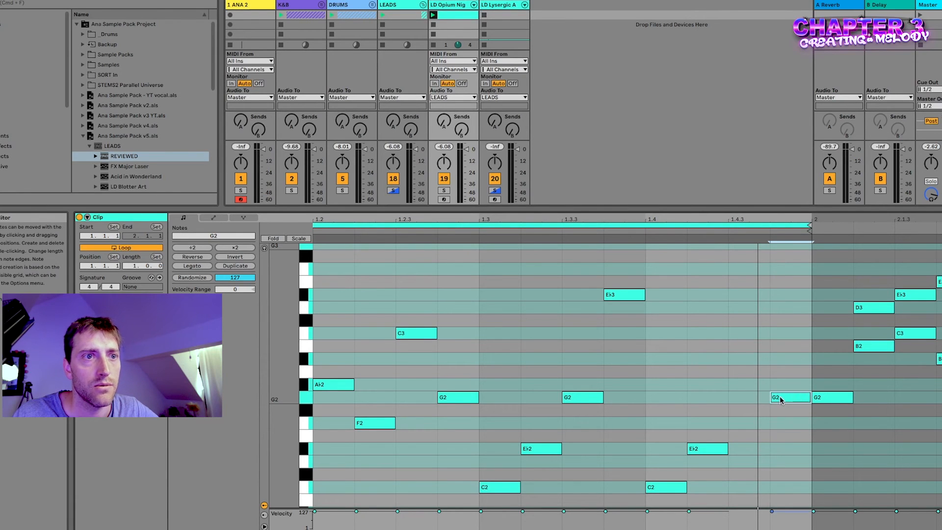
# Step: Copy the G2 note at 1.4.4 to F2 at 1.4.3, and raise the copy to A♭2
pyautogui.scroll(-2, 795, 398)
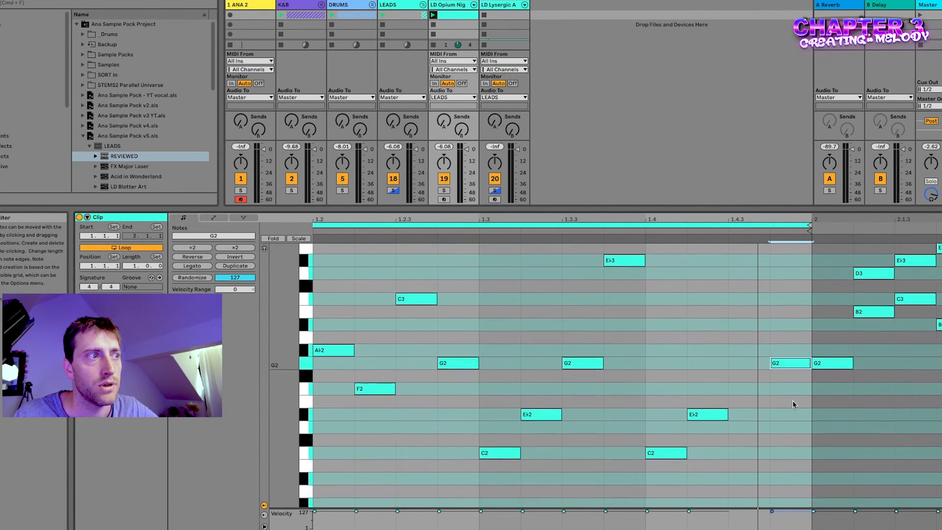
pyautogui.hscroll(-2, 793, 400)
pyautogui.hscroll(-5, 792, 400)
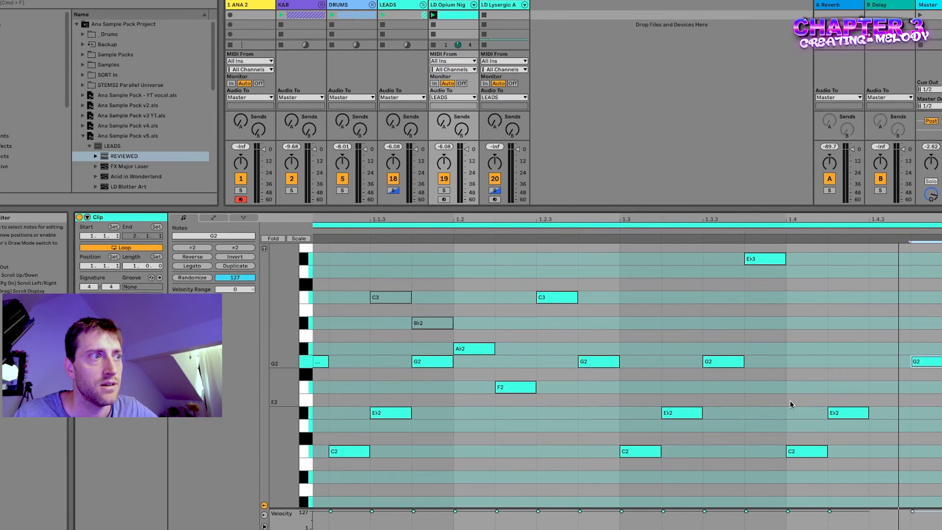
pyautogui.hscroll(6, 791, 400)
pyautogui.moveTo(791, 362); pyautogui.dragTo(749, 391)
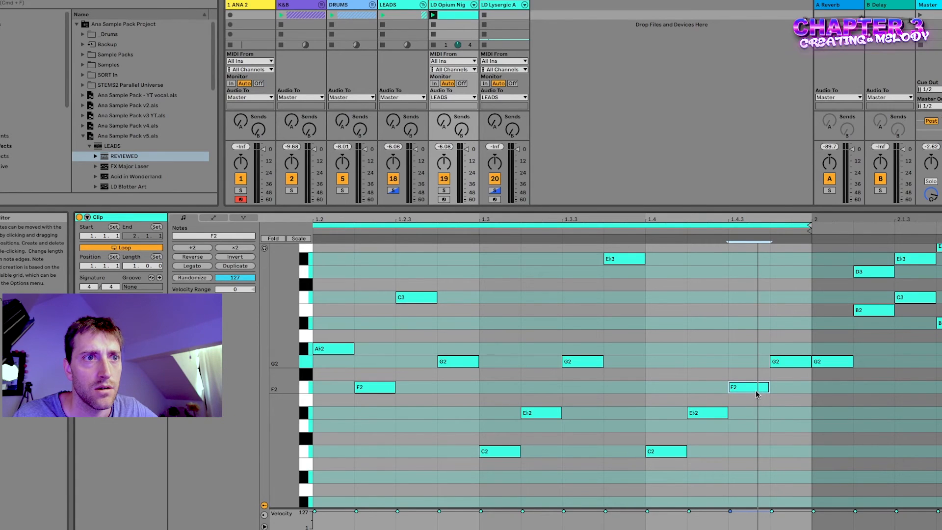
pyautogui.scroll(2, 813, 390)
pyautogui.scroll(3, 813, 390)
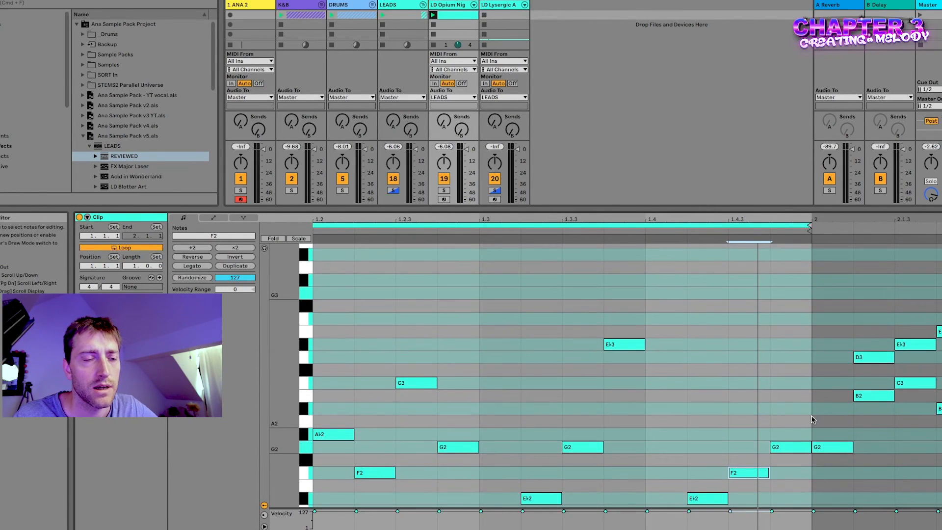
pyautogui.hscroll(-1, 856, 426)
pyautogui.scroll(-5, 887, 387)
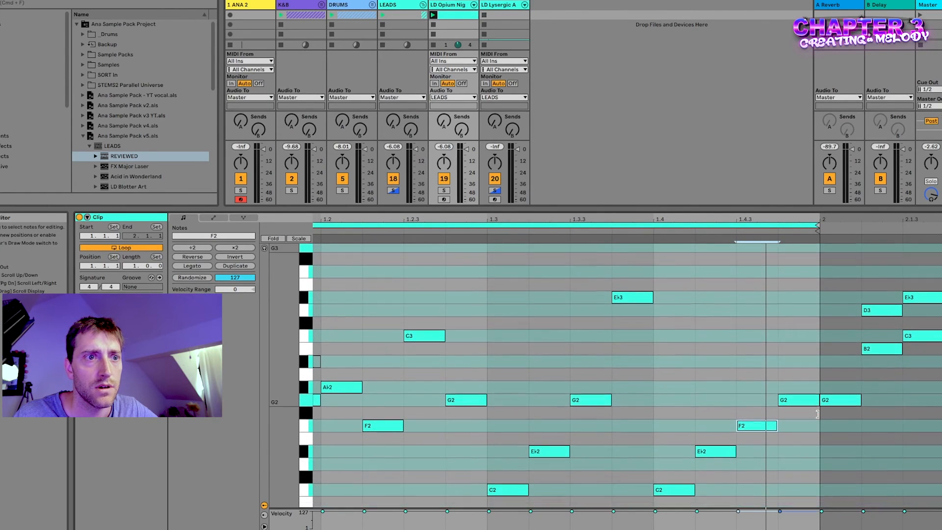
pyautogui.moveTo(745, 389); pyautogui.dragTo(755, 352)
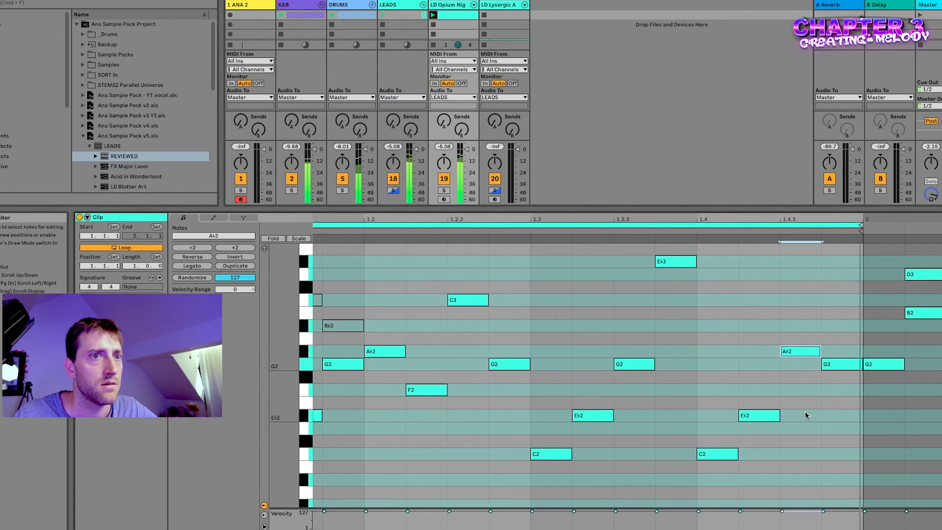
# Step: Raise the G2 note at 1.4.4 to B2 and on to C3
pyautogui.click(839, 365)
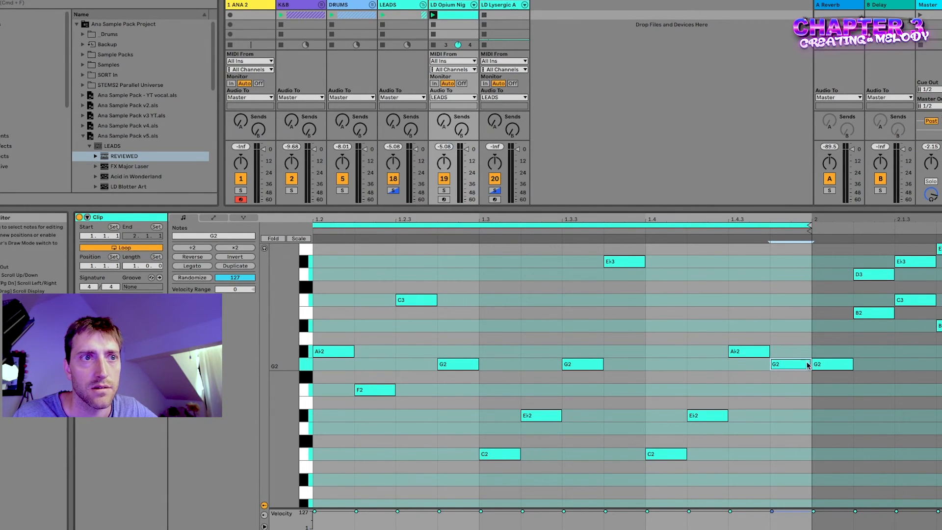
pyautogui.moveTo(798, 364); pyautogui.dragTo(799, 338)
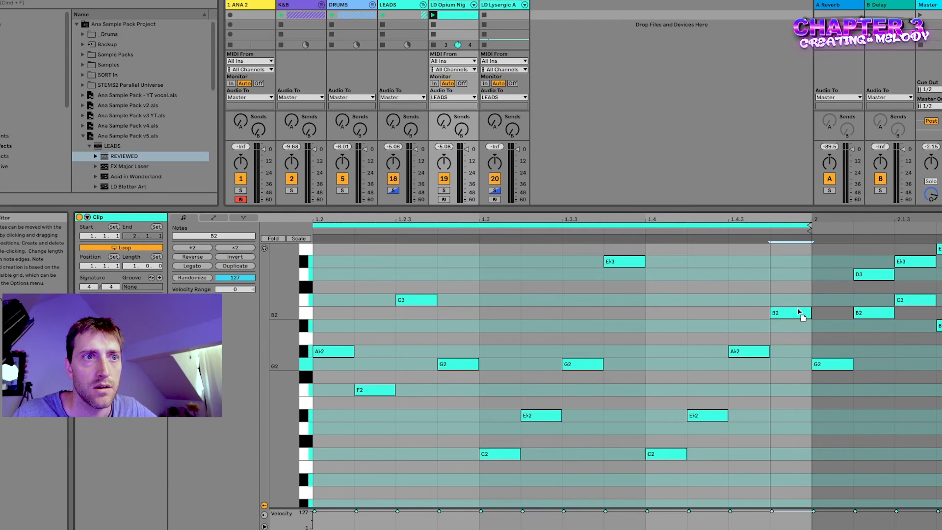
pyautogui.scroll(2, 824, 384)
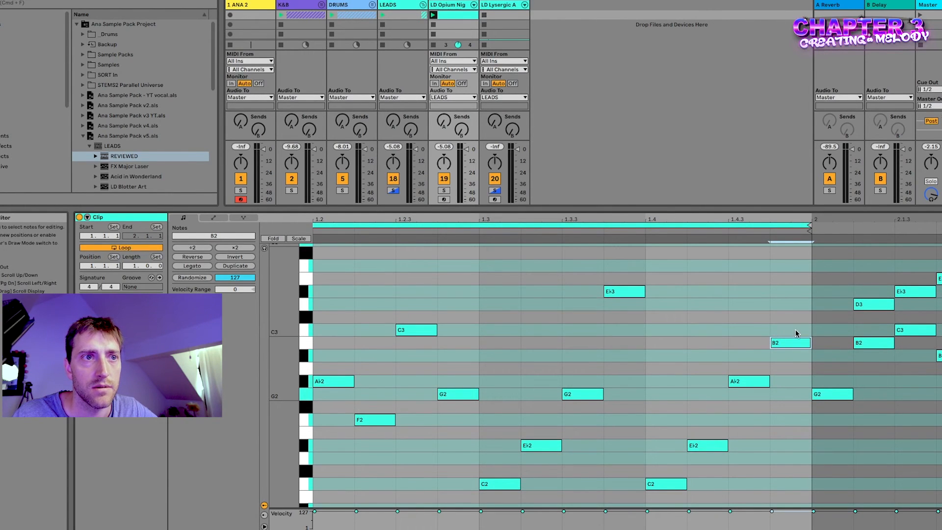
pyautogui.scroll(1, 781, 359)
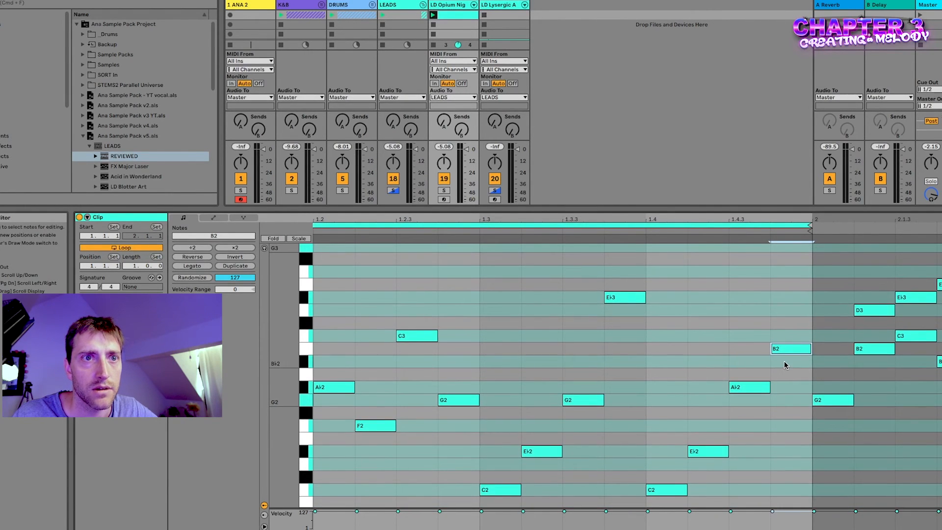
pyautogui.moveTo(789, 351); pyautogui.dragTo(787, 337)
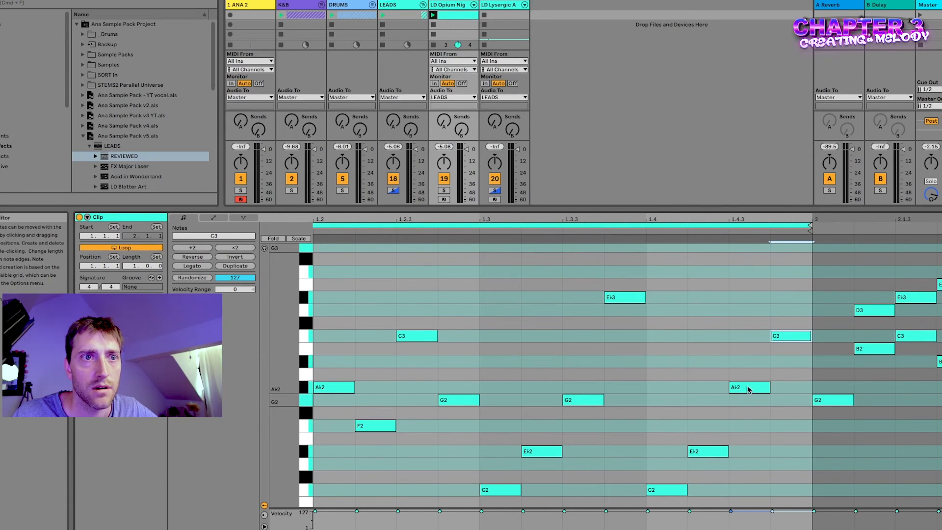
# Step: Play the complete one-bar melody with its C3 ending
pyautogui.press('space')
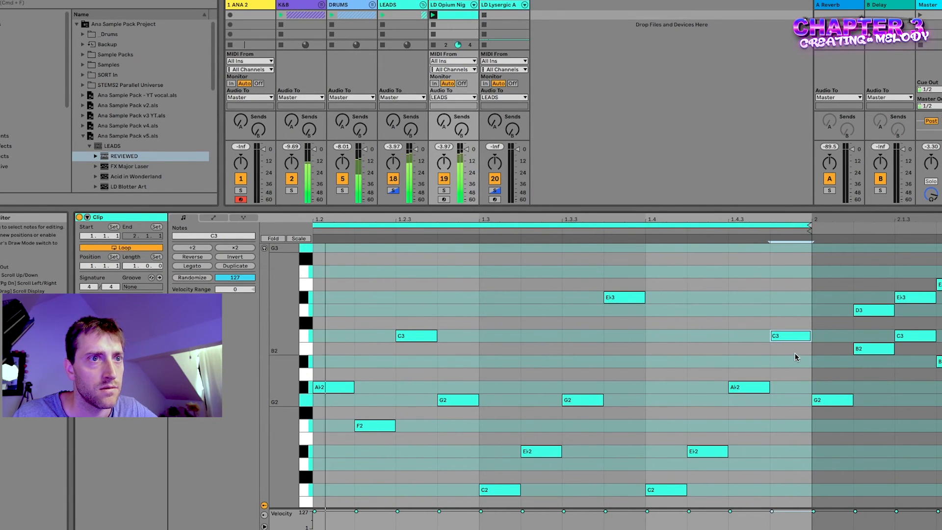
pyautogui.press('space')
pyautogui.hscroll(-5, 782, 392)
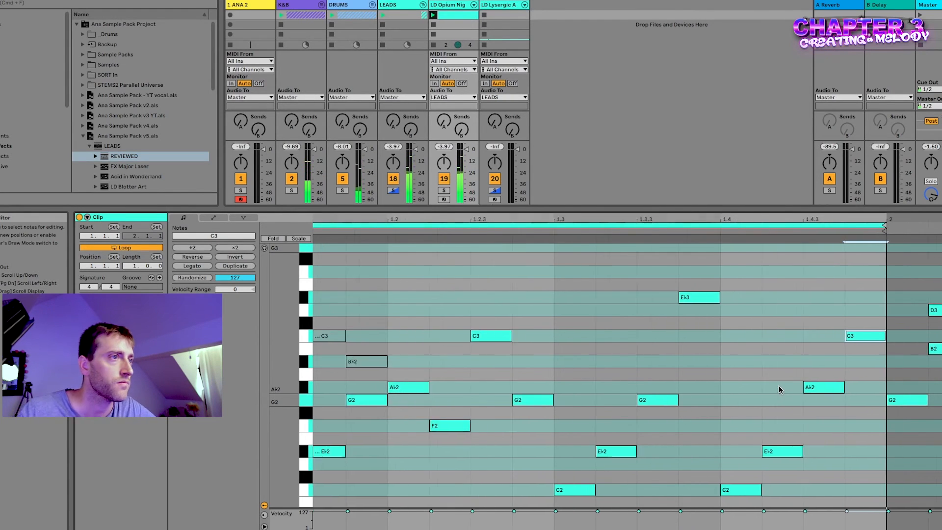
# Step: Duplicate the melody clip on the LD Opium Nig track, and delete all notes from 1.1.3 to the end of bar 1
pyautogui.press('-')
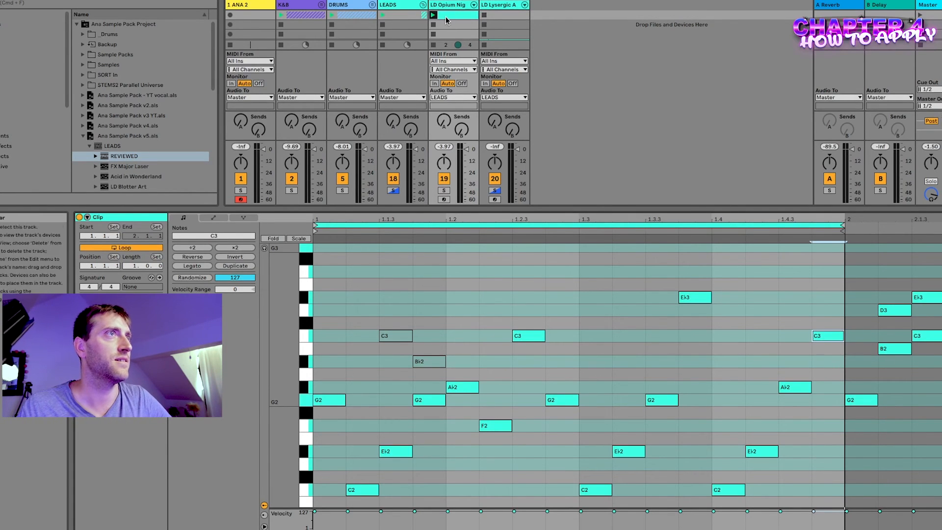
pyautogui.press('super+d')
pyautogui.click(608, 335)
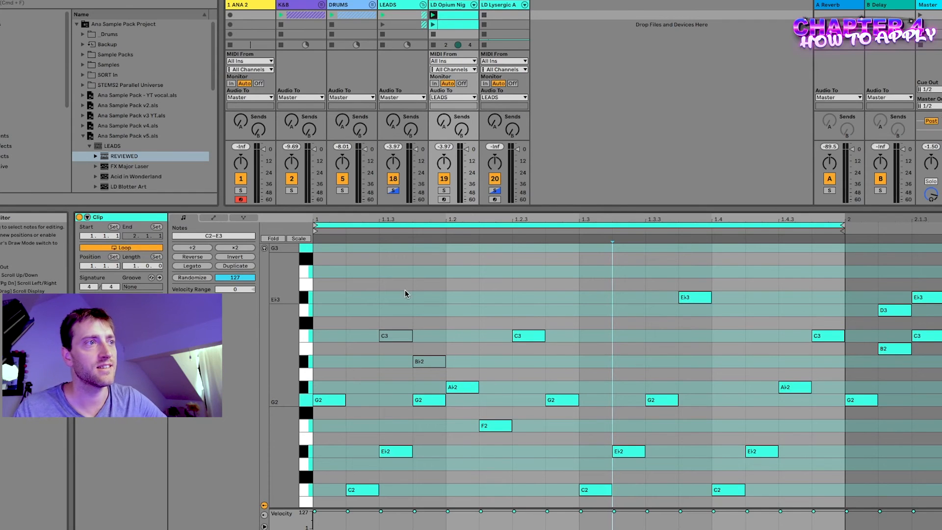
pyautogui.moveTo(380, 271); pyautogui.dragTo(844, 501)
pyautogui.press('Delete')
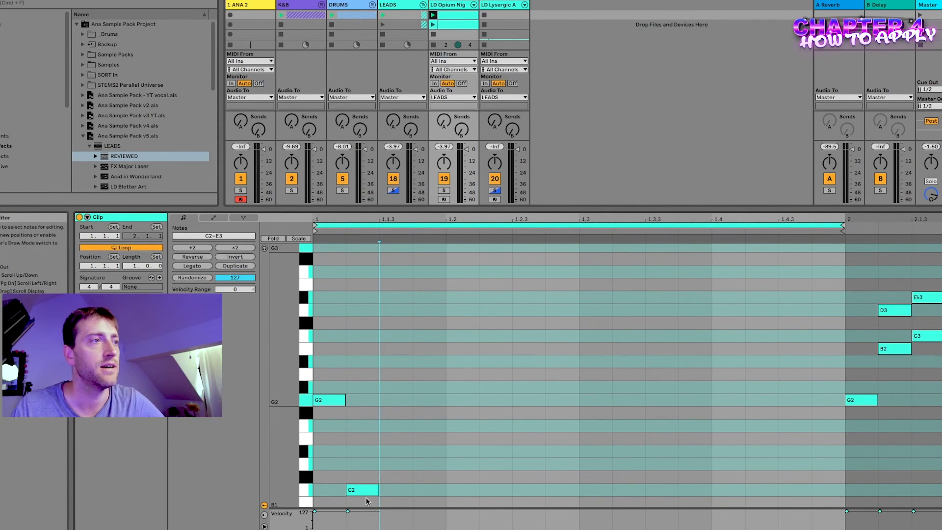
# Step: Rearrange the two opening notes as D3 at 1.1.1 and G2 at 1.1.2, and play them
pyautogui.moveTo(349, 489)
pyautogui.mouseDown()
pyautogui.moveTo(377, 405)
pyautogui.moveTo(373, 300)
pyautogui.moveTo(385, 412)
pyautogui.moveTo(361, 489)
pyautogui.mouseUp()
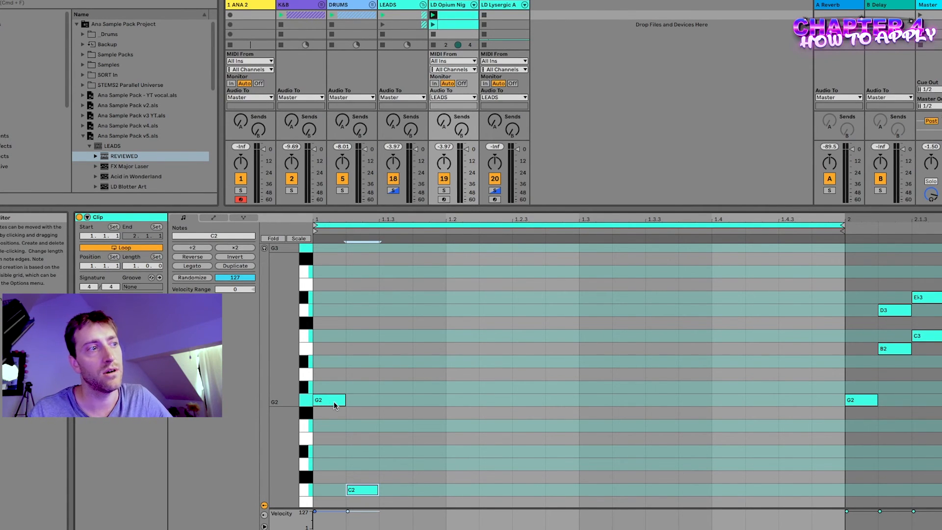
pyautogui.moveTo(366, 489); pyautogui.dragTo(327, 315)
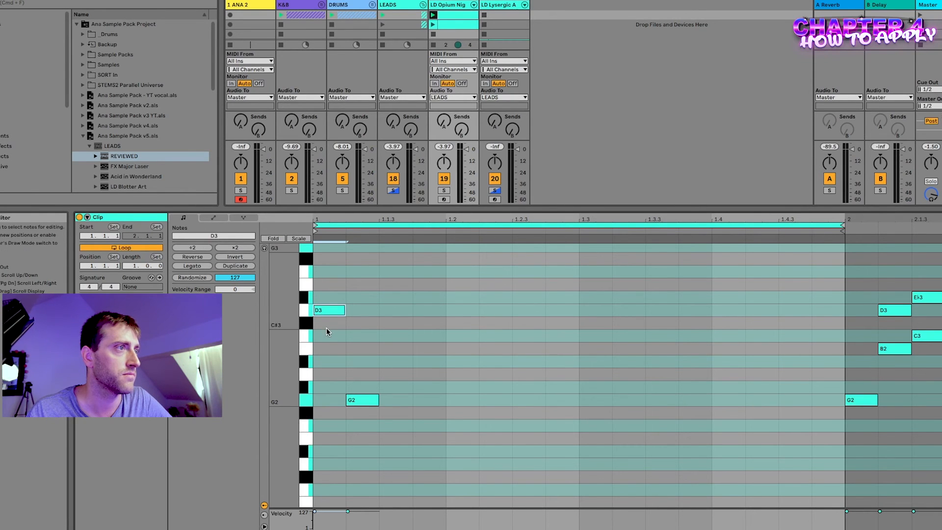
pyautogui.press('space')
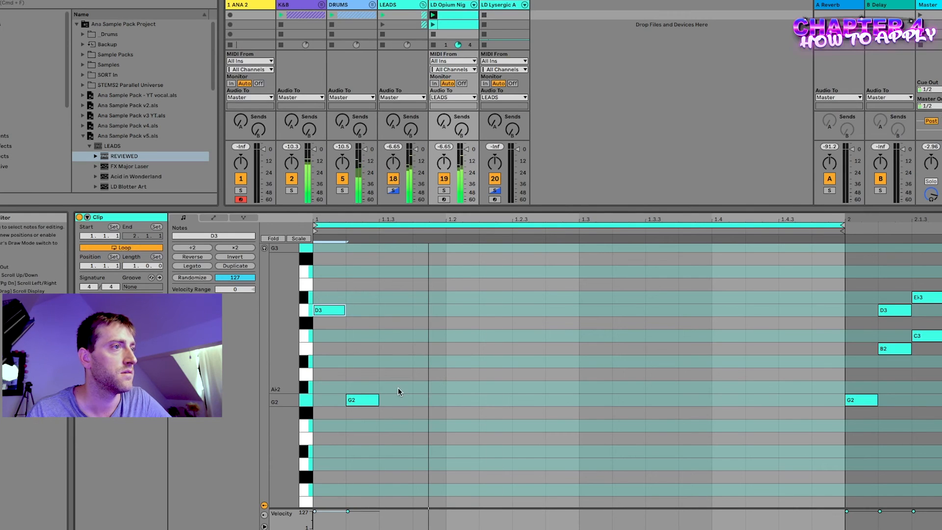
# Step: Add A♭2 at 1.1.3 and F2 at 1.1.4, and shorten all four notes to about three quarters of a sixteenth
pyautogui.moveTo(369, 402); pyautogui.dragTo(433, 428)
pyautogui.moveTo(454, 465); pyautogui.dragTo(334, 309)
pyautogui.press('space')
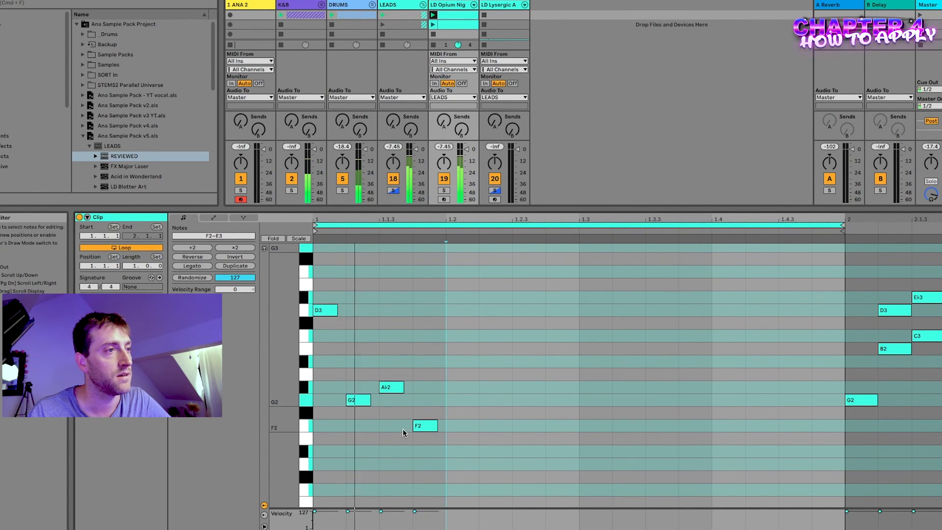
# Step: Add A♭2 at 1.2.1, B♭2 at 1.2.2 and G2 at 1.2.3, each about three quarters of a sixteenth long, and play the melody
pyautogui.click(421, 426)
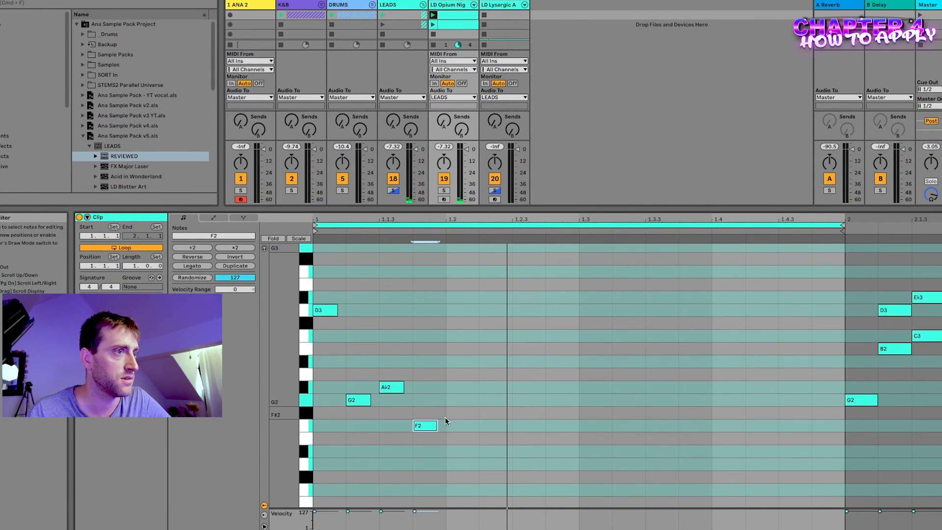
pyautogui.moveTo(427, 425); pyautogui.dragTo(468, 387)
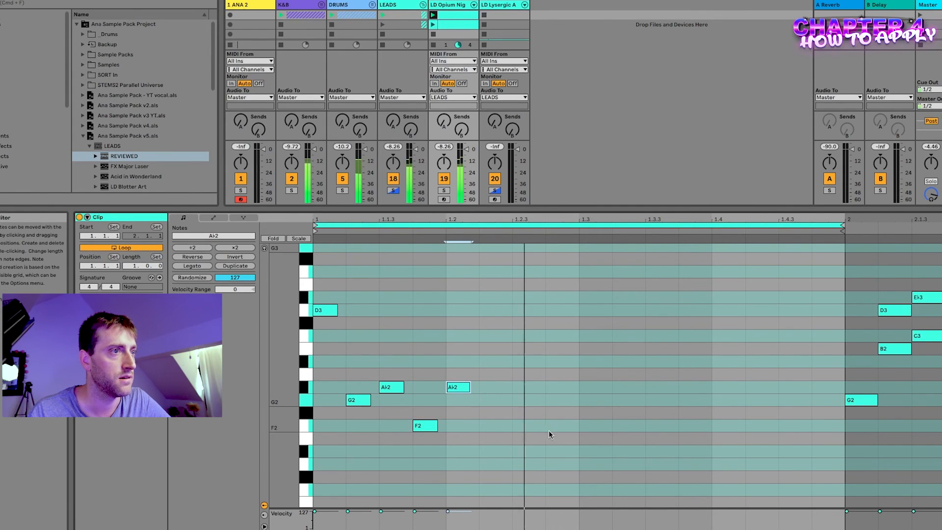
pyautogui.click(484, 403)
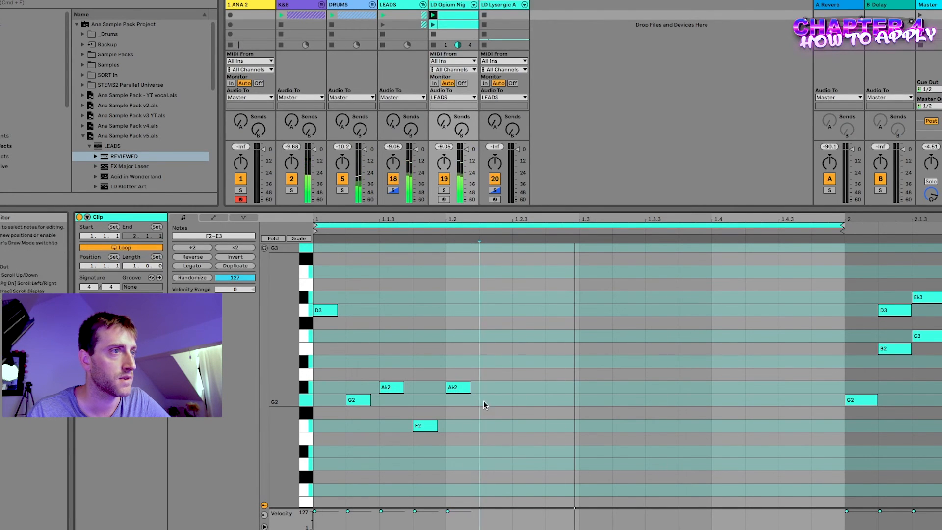
pyautogui.doubleClick(490, 363)
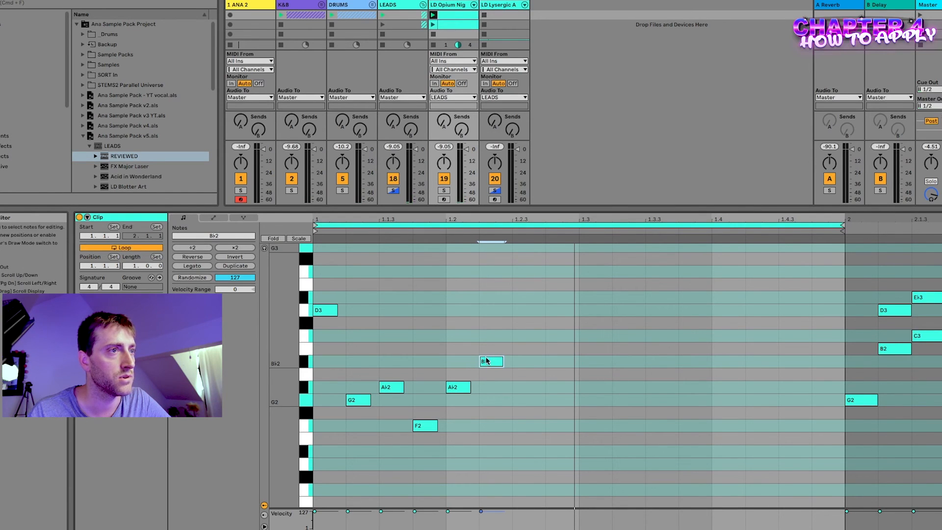
pyautogui.moveTo(493, 363); pyautogui.dragTo(526, 401)
pyautogui.press('space')
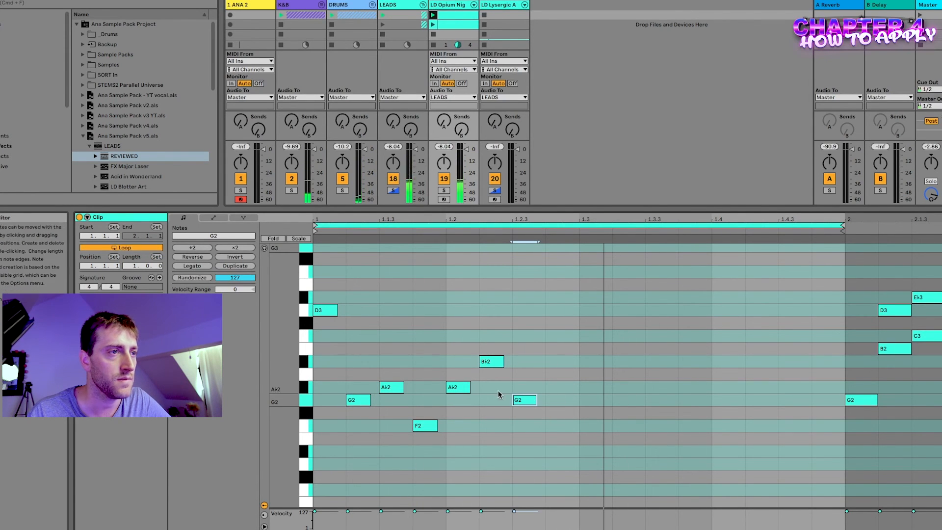
# Step: Try a lengthened A♭2 at 1.2.4 with D3 or C3 at 1.3.2, and delete both added notes
pyautogui.doubleClick(554, 385)
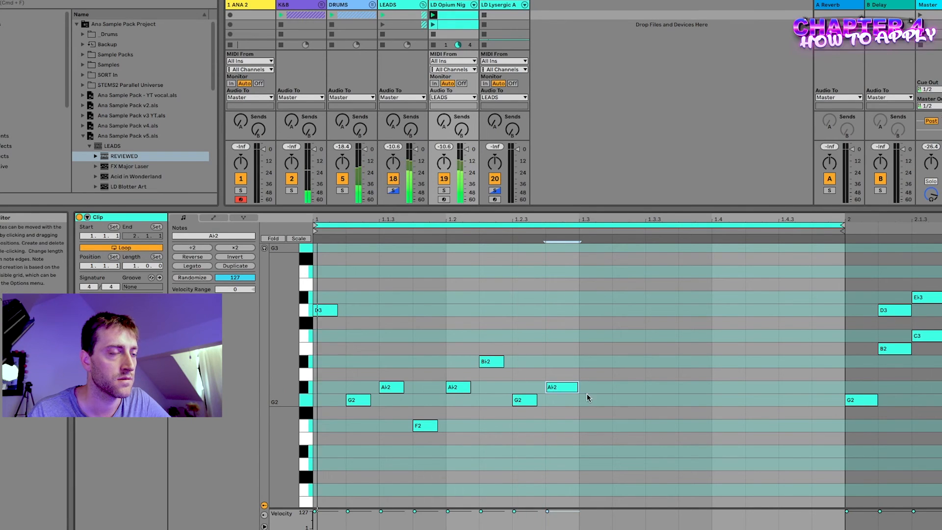
pyautogui.moveTo(578, 387); pyautogui.dragTo(611, 386)
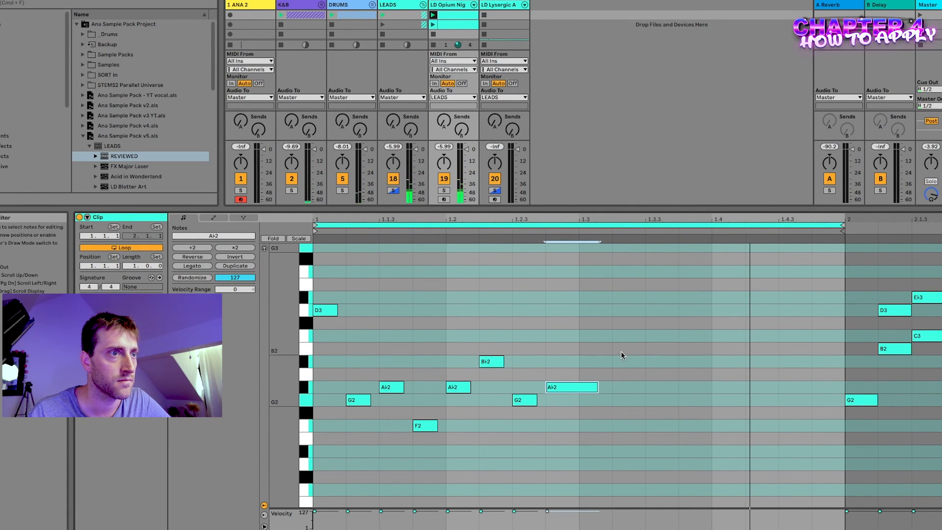
pyautogui.doubleClick(628, 308)
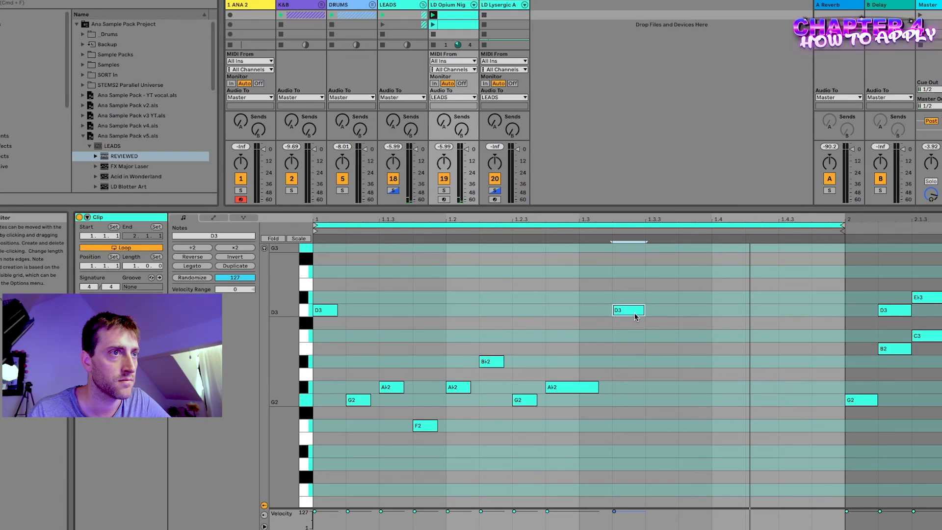
pyautogui.moveTo(630, 310); pyautogui.dragTo(632, 336)
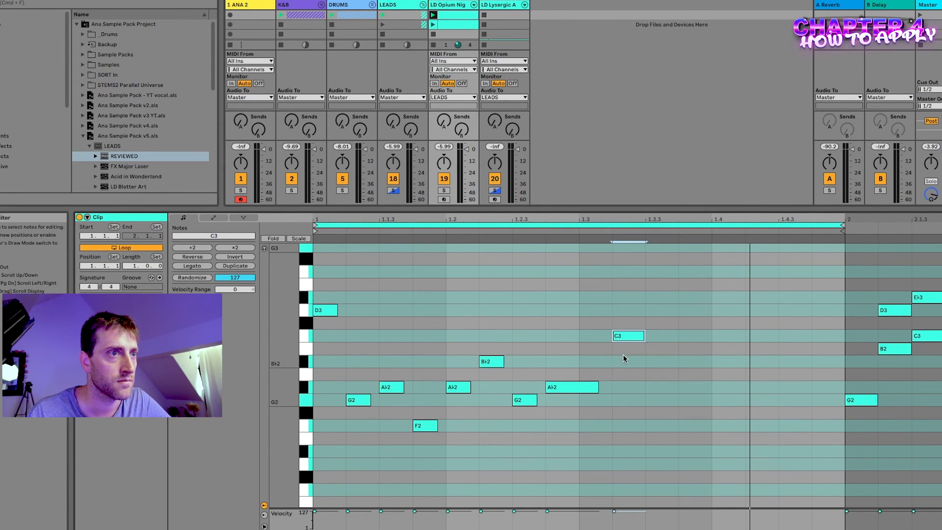
pyautogui.moveTo(630, 336); pyautogui.dragTo(629, 307)
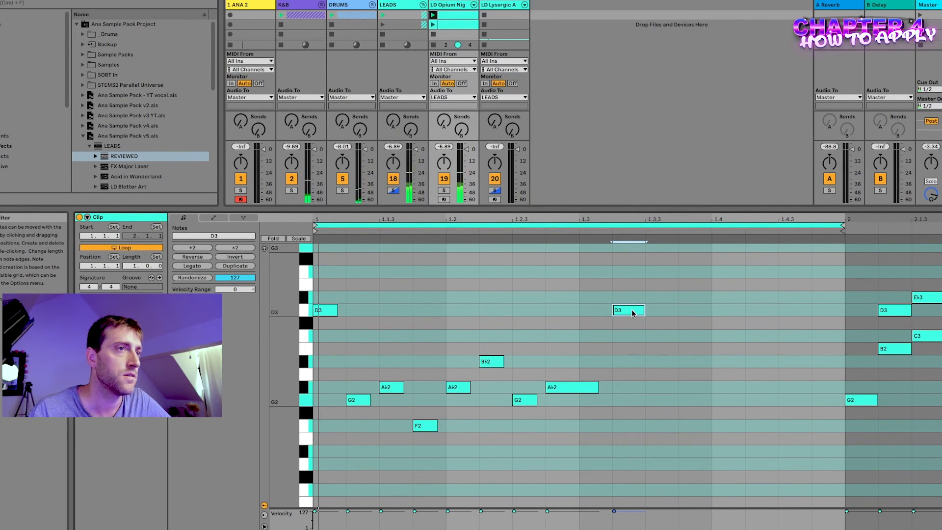
pyautogui.moveTo(556, 295); pyautogui.dragTo(673, 421)
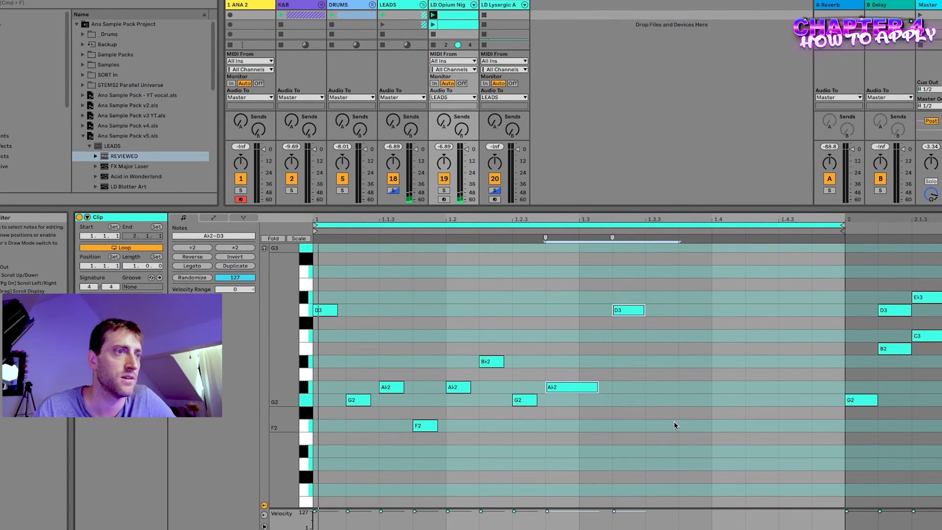
pyautogui.press('Delete')
pyautogui.click(549, 419)
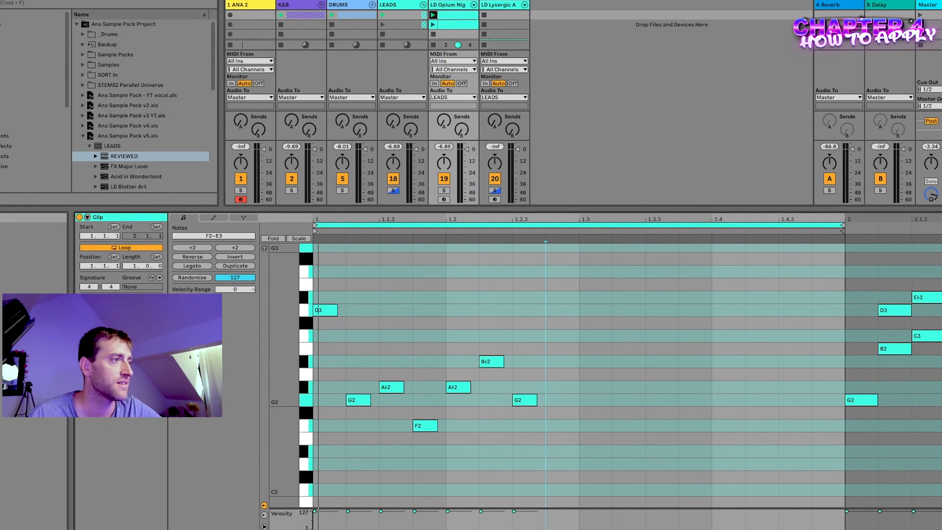
# Step: Switch to the web browser and compare the Tonnetz mesh with the tonal gravity article's lattice diagram
pyautogui.moveTo(127, 523)
pyautogui.click(88, 522)
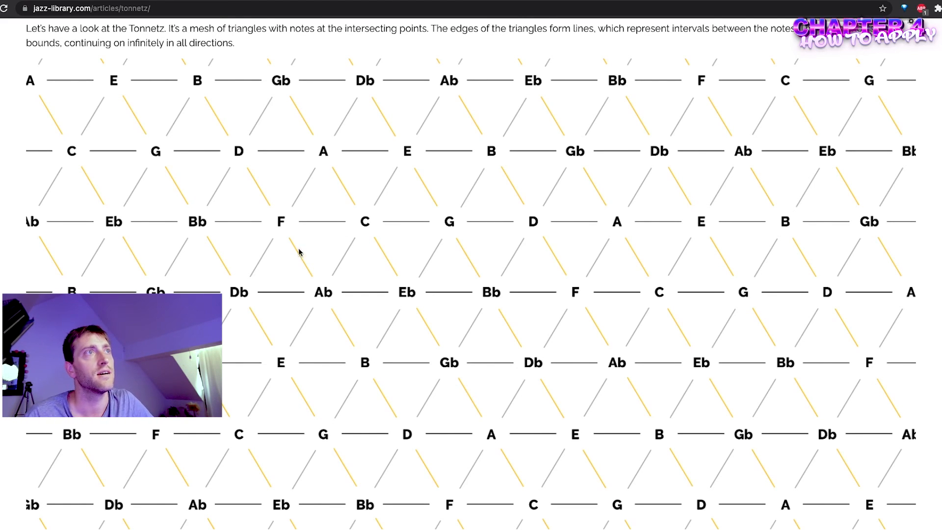
pyautogui.scroll(6, 336, 346)
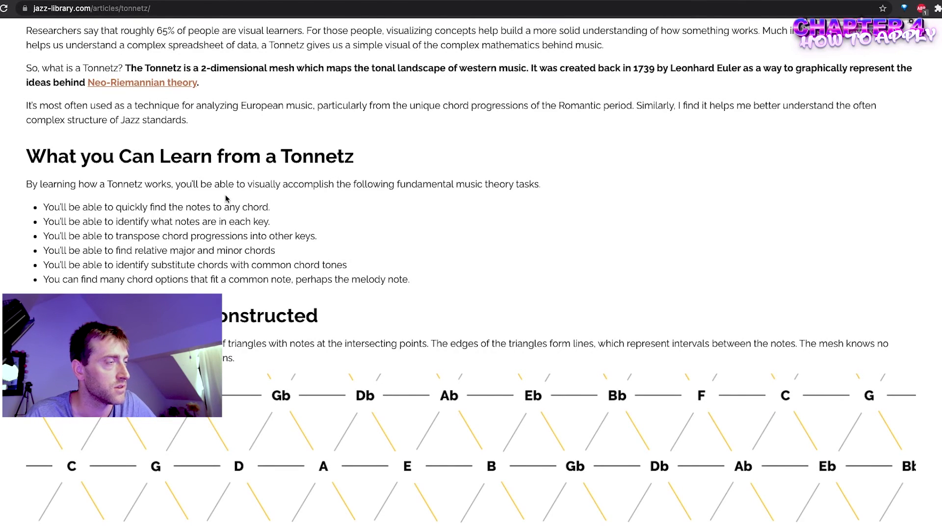
pyautogui.click(156, 1)
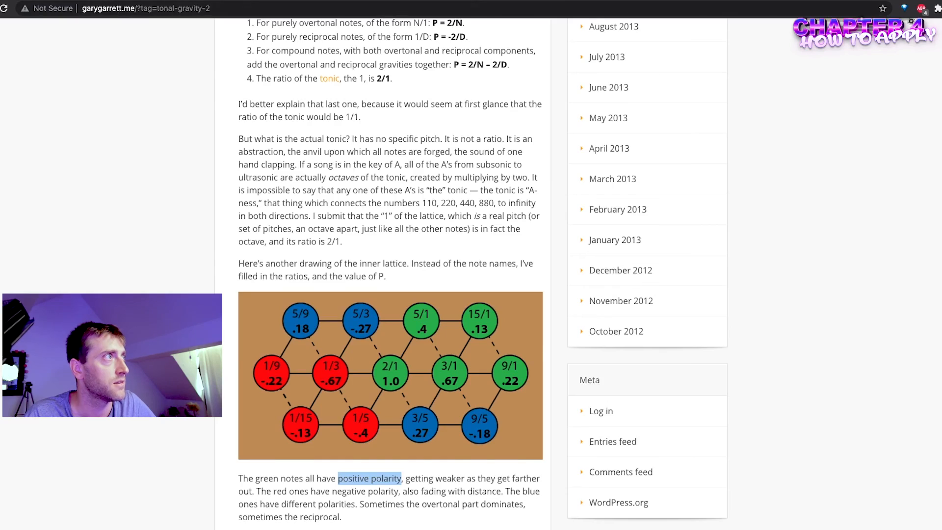
# Step: Return to the Tonnetz article and examine its perfect fifth, major and minor triad, seventh and diminished chord shapes
pyautogui.click(60, 1)
pyautogui.scroll(-16, 448, 254)
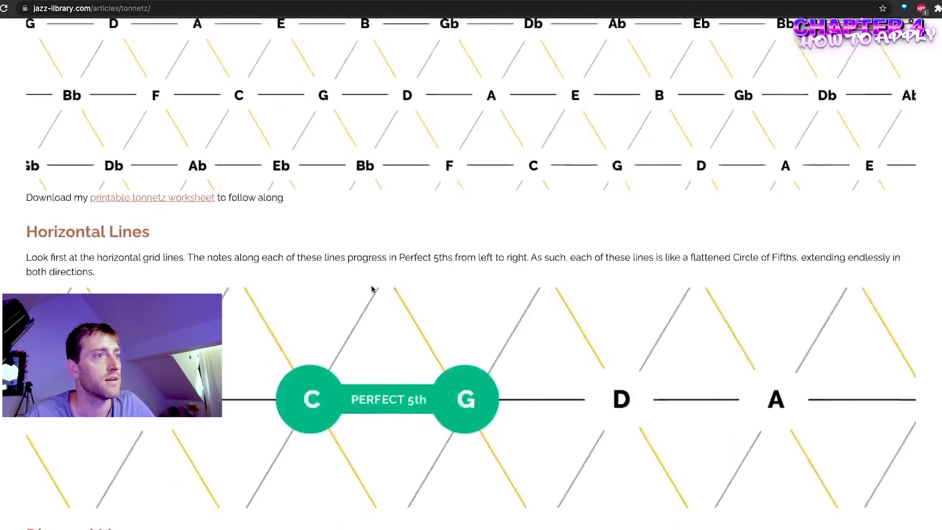
pyautogui.scroll(-9, 373, 293)
pyautogui.scroll(-7, 471, 366)
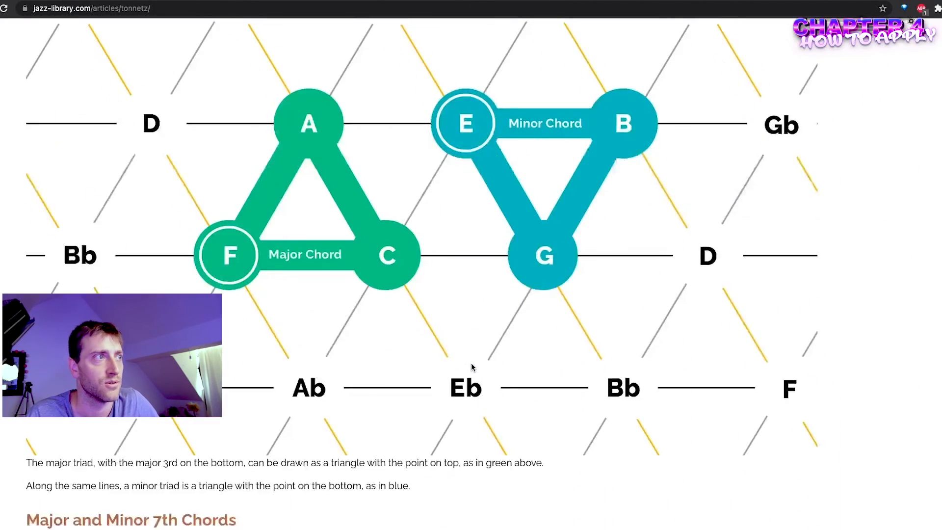
pyautogui.scroll(2, 471, 366)
pyautogui.scroll(-12, 343, 349)
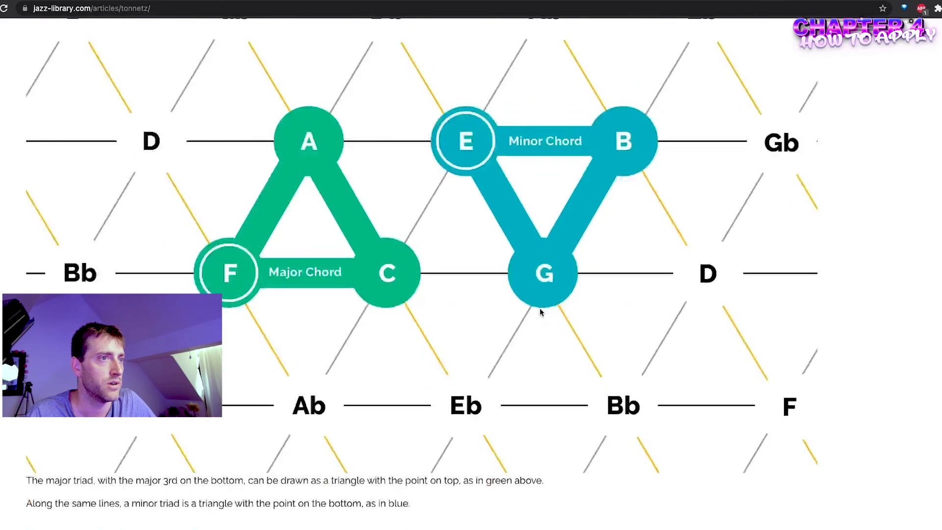
pyautogui.scroll(12, 251, 254)
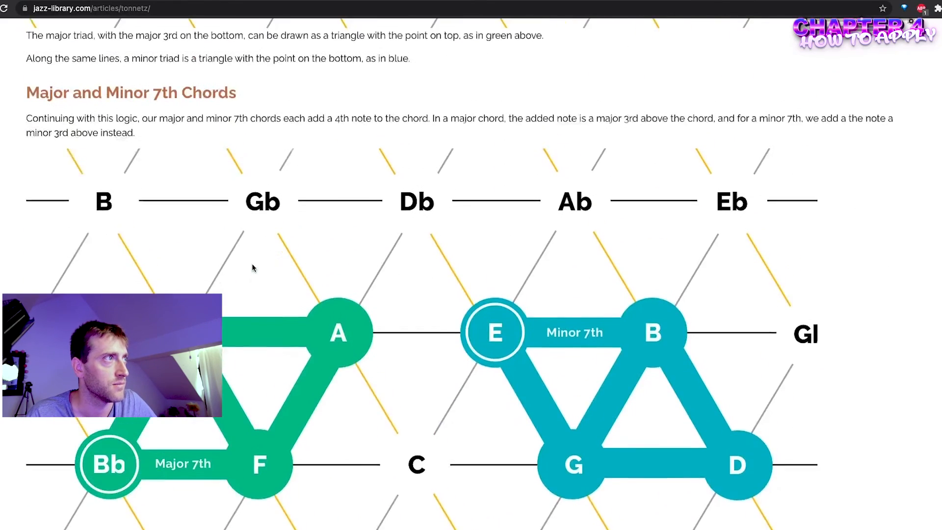
pyautogui.scroll(-10, 393, 259)
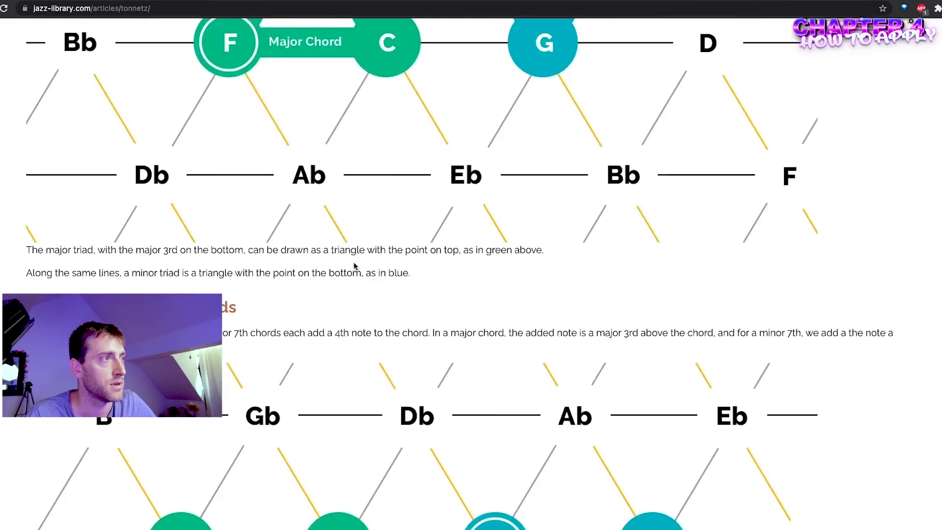
pyautogui.scroll(-11, 261, 335)
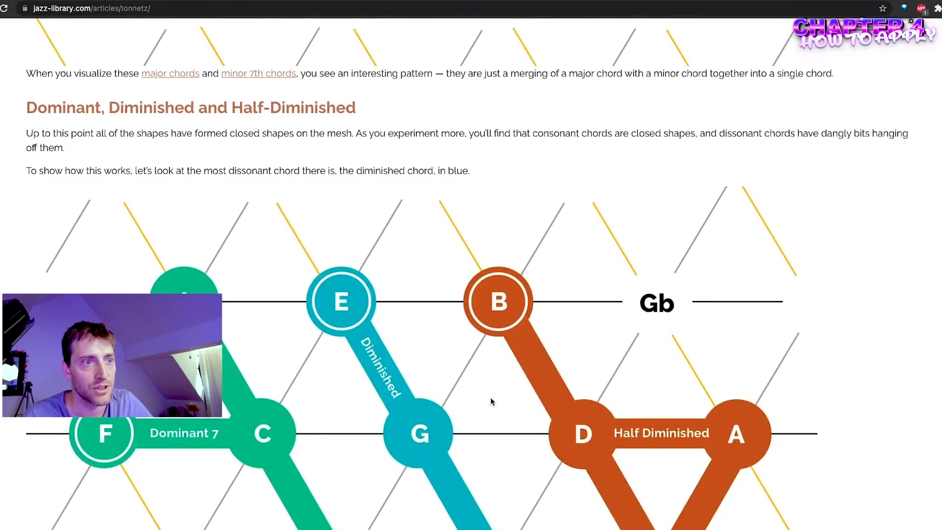
pyautogui.scroll(-1, 491, 401)
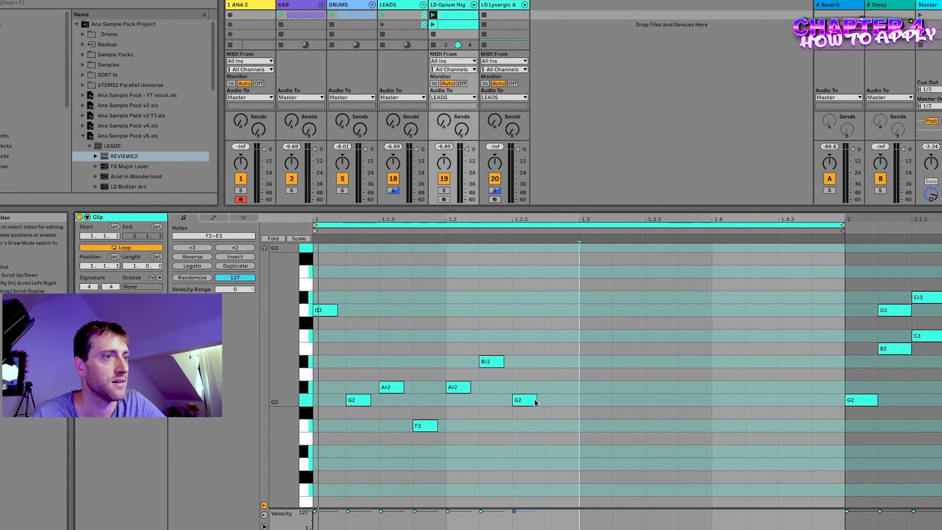
# Step: In the MIDI clip, build a chord of E2, G2 and B♭2 at 1.3.1 by transposing G minor down and lowering its top note
pyautogui.moveTo(529, 400); pyautogui.dragTo(626, 407)
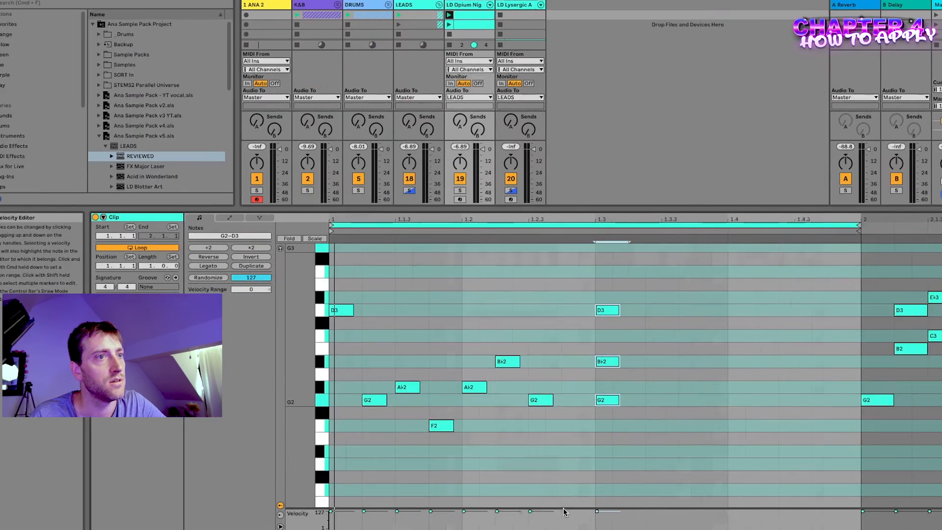
pyautogui.press('Down')
pyautogui.press('Down')
pyautogui.press('Down')
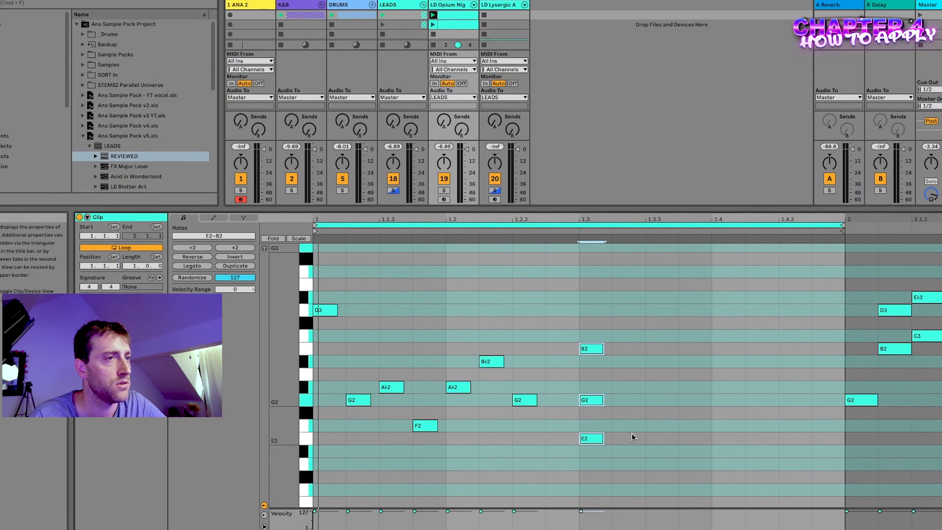
pyautogui.click(616, 375)
pyautogui.moveTo(596, 348); pyautogui.dragTo(597, 360)
# Step: Transpose all three notes of the diminished chord at 1.3.1 to D2, F2 and A♭2, and play the clip
pyautogui.moveTo(656, 443); pyautogui.dragTo(587, 346)
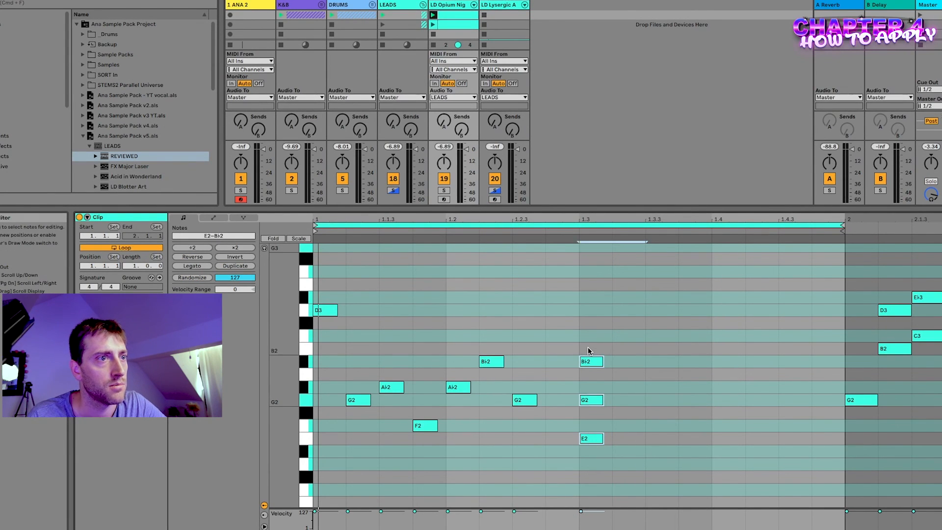
pyautogui.press('Up')
pyautogui.press('Up')
pyautogui.press('Up')
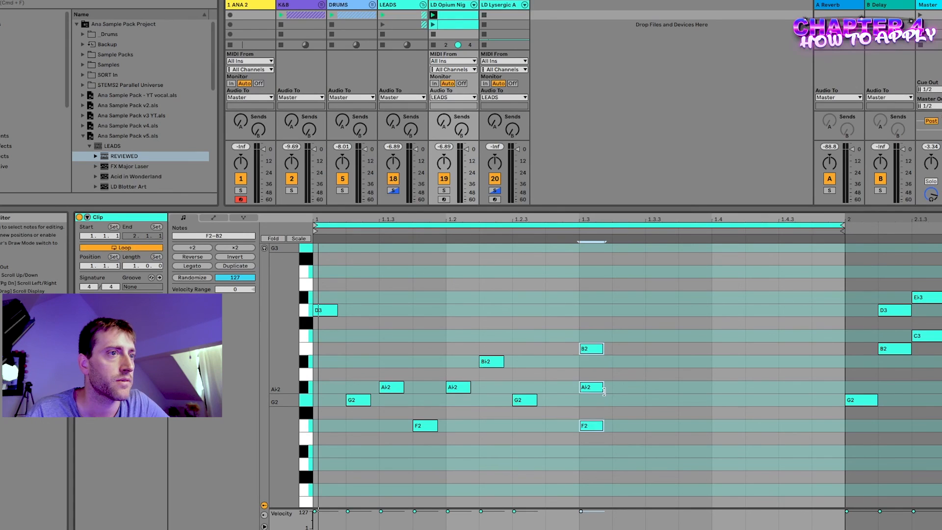
pyautogui.press('Down')
pyautogui.press('Down')
pyautogui.press('Down')
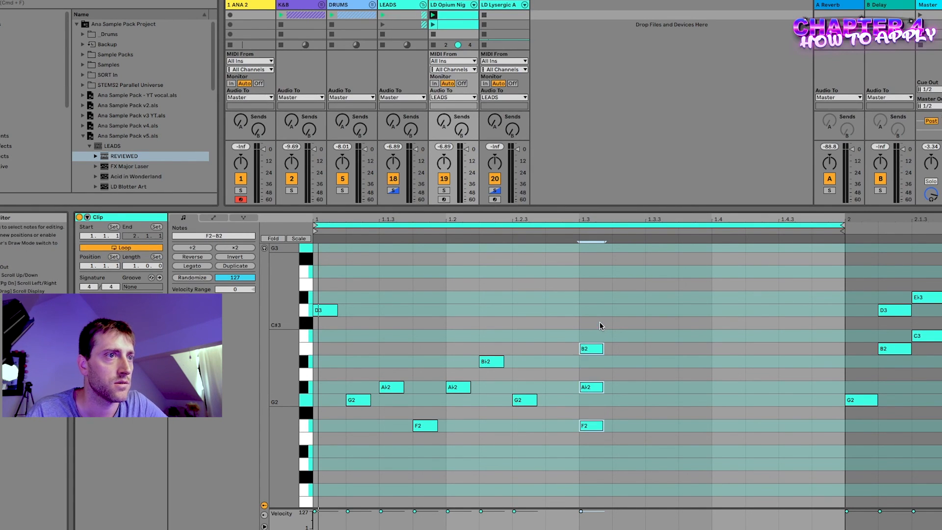
pyautogui.press('Down')
pyautogui.press('Down')
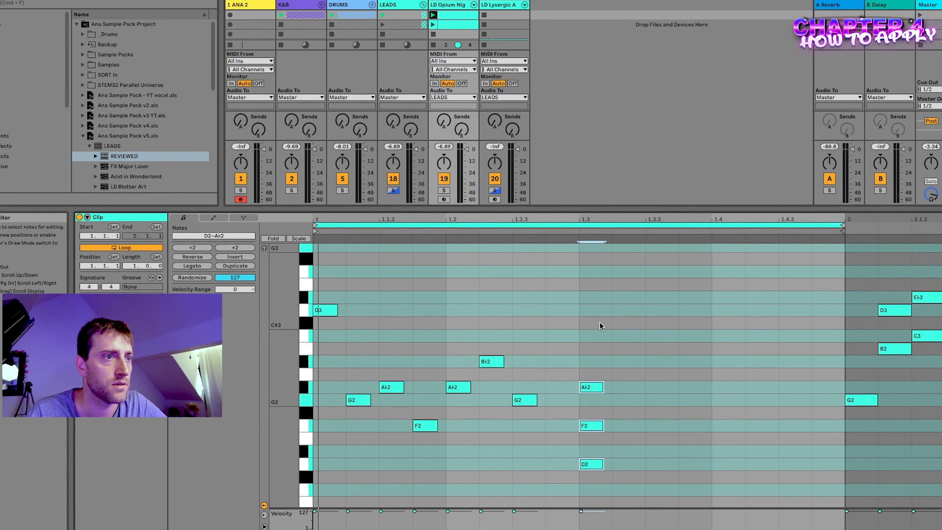
pyautogui.press('space')
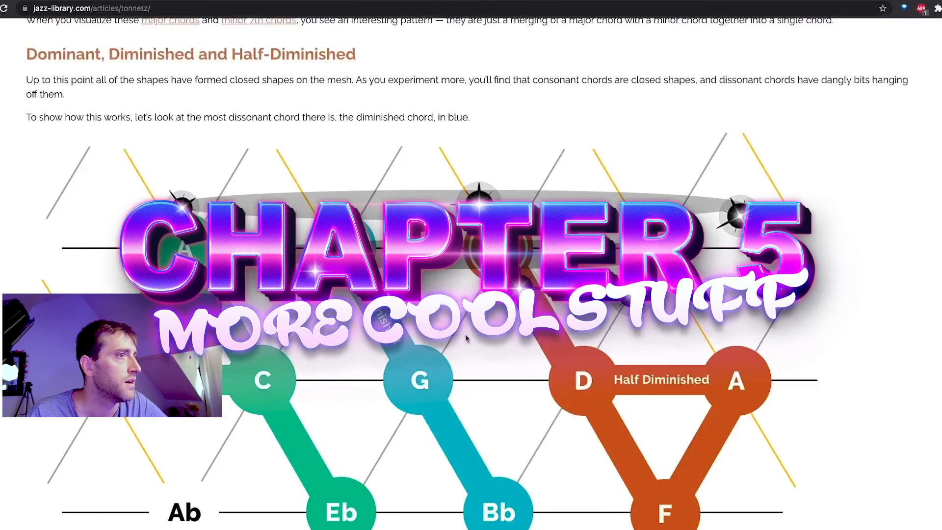
# Step: Switch to the Tonnetz article and examine its scale shapes, Circle of Fifths and Negative Harmony sections, including the C major diagram
pyautogui.scroll(-10, 461, 345)
pyautogui.scroll(-15, 461, 345)
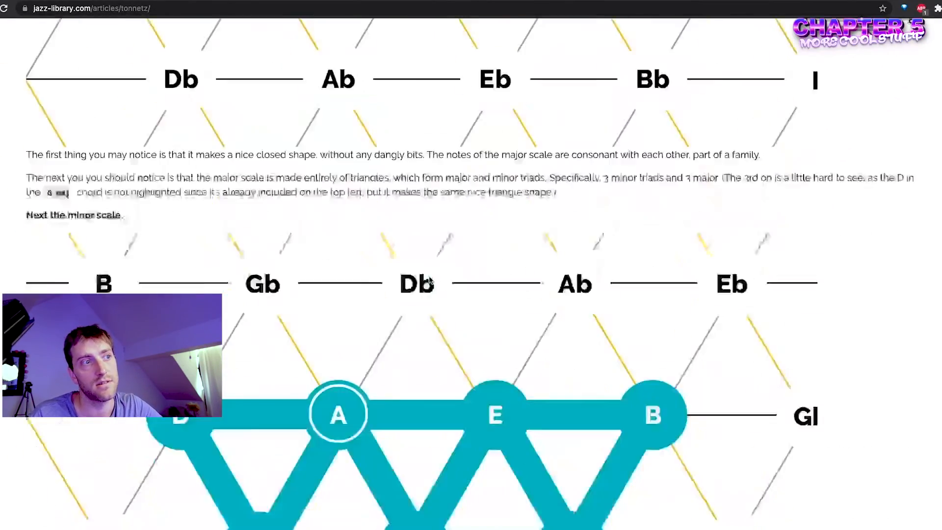
pyautogui.scroll(-12, 461, 273)
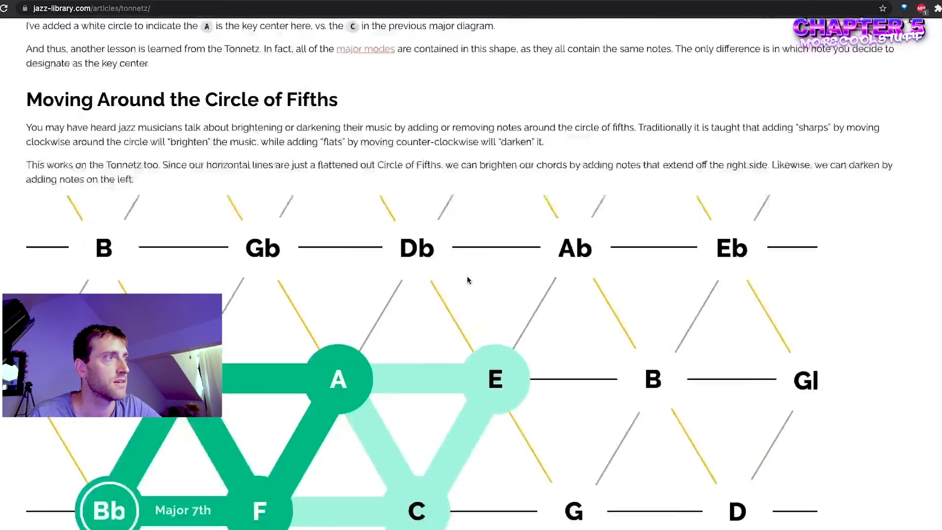
pyautogui.scroll(-12, 466, 279)
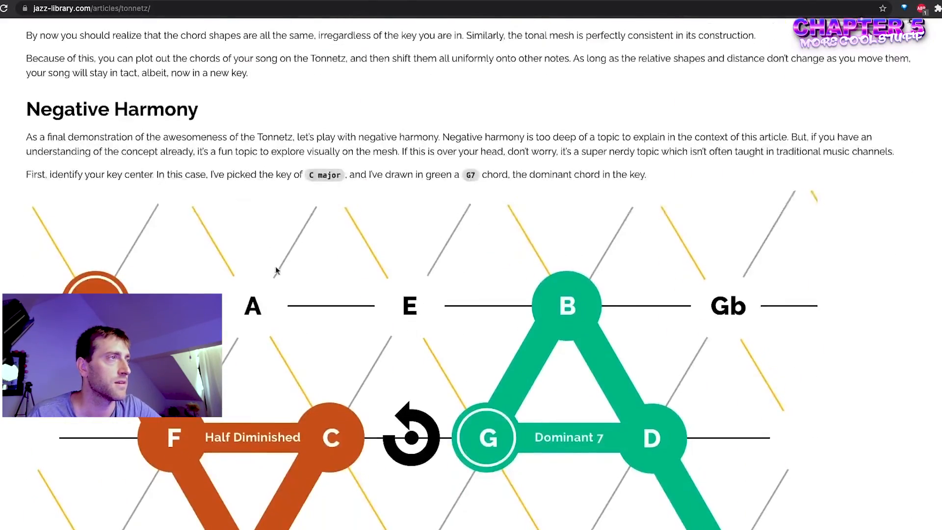
pyautogui.moveTo(63, 106); pyautogui.dragTo(187, 109)
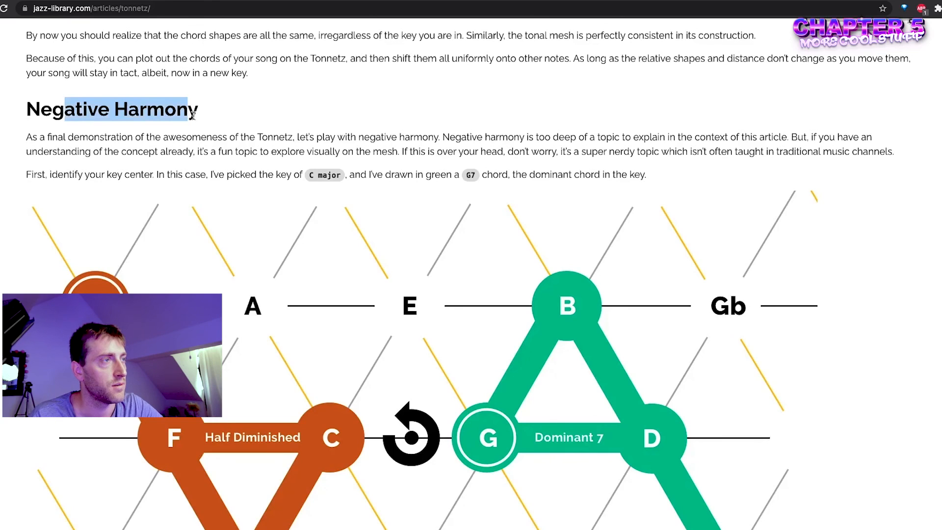
pyautogui.scroll(-2, 291, 364)
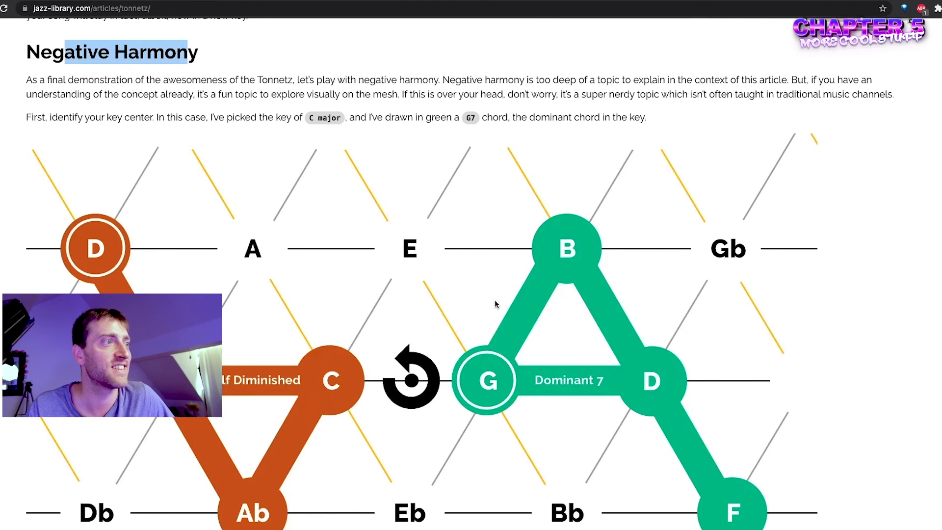
pyautogui.scroll(-6, 434, 322)
pyautogui.scroll(3, 435, 322)
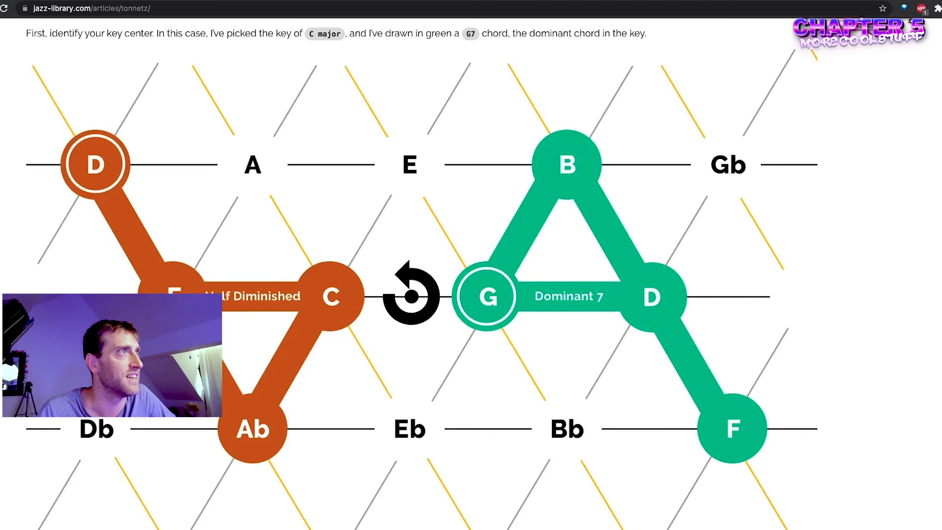
# Step: View the interactive Tonnetz on the web-hexachord page and compare it with the article's section on how the Tonnetz is constructed
pyautogui.click(268, 1)
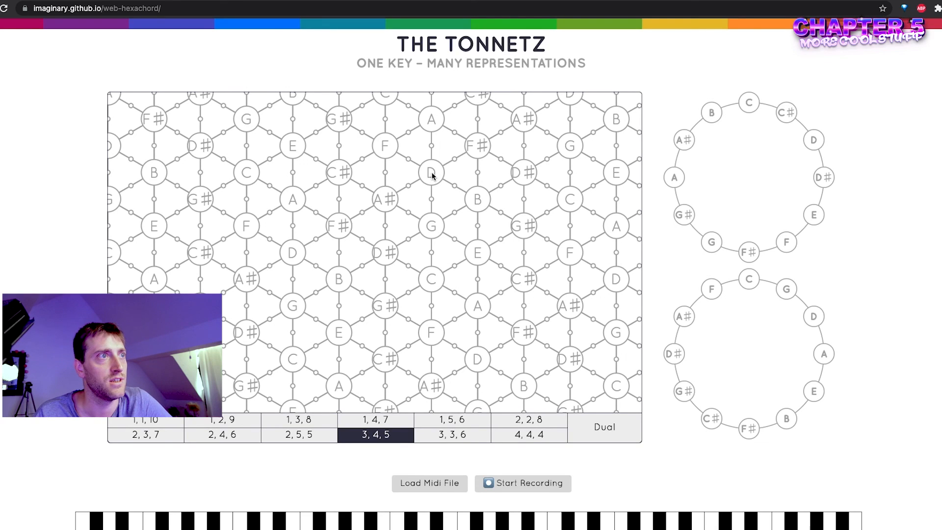
pyautogui.click(433, 122)
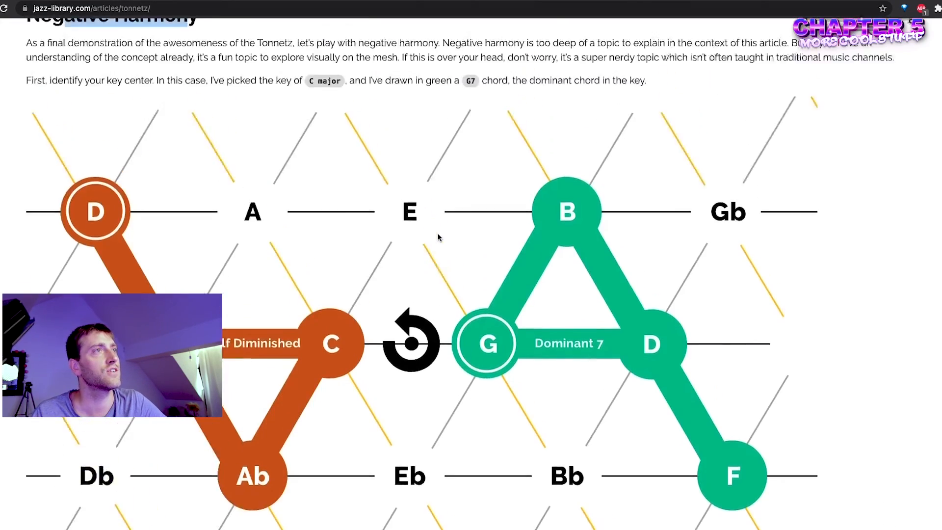
pyautogui.scroll(20, 438, 237)
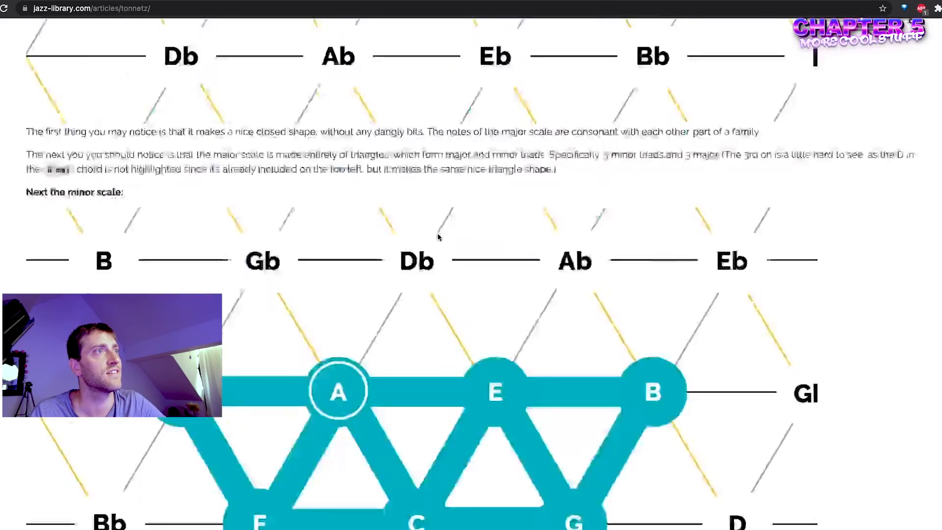
pyautogui.scroll(6, 438, 239)
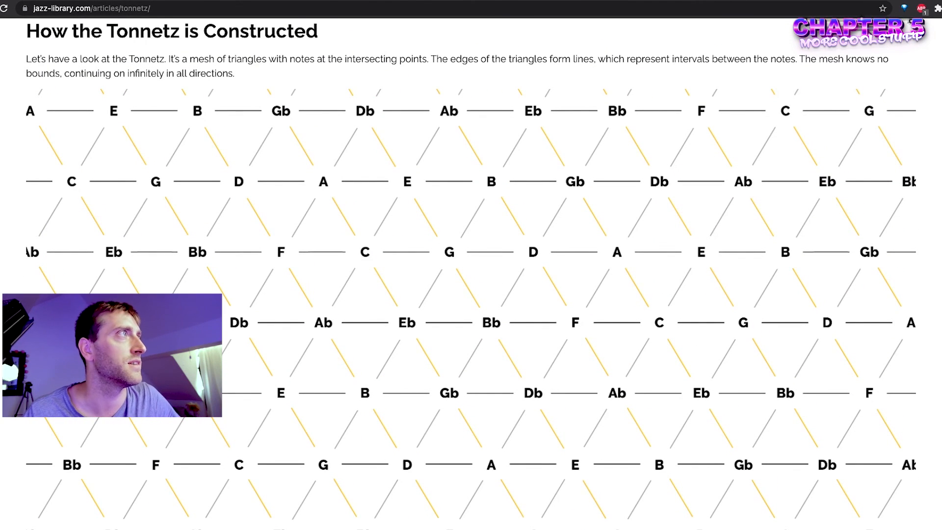
# Step: Return to the interactive Tonnetz page and examine its note grid, pitch circles, MIDI file and recording options, and piano keyboard
pyautogui.click(304, 1)
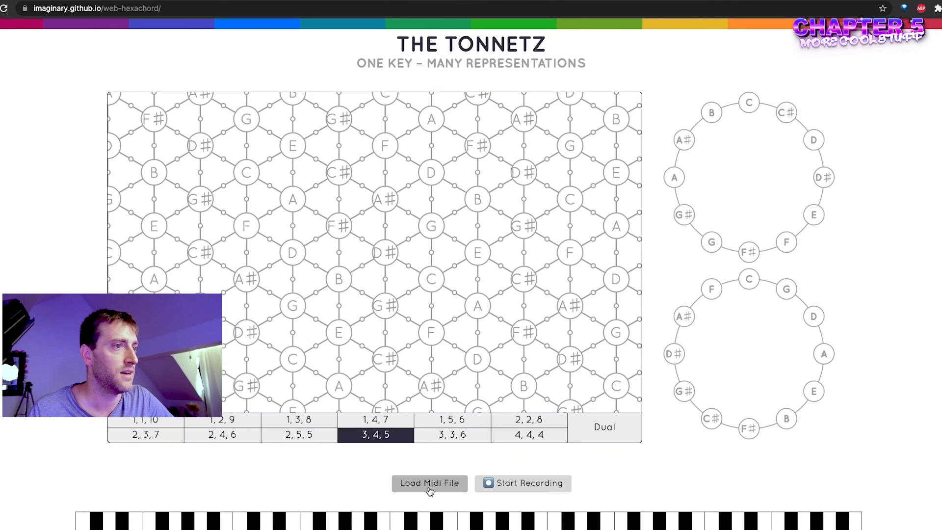
pyautogui.scroll(-1, 540, 417)
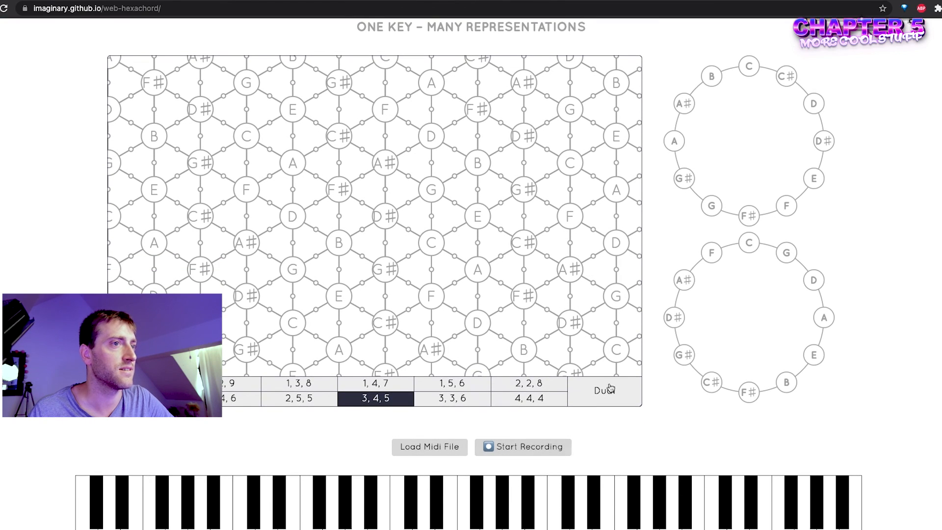